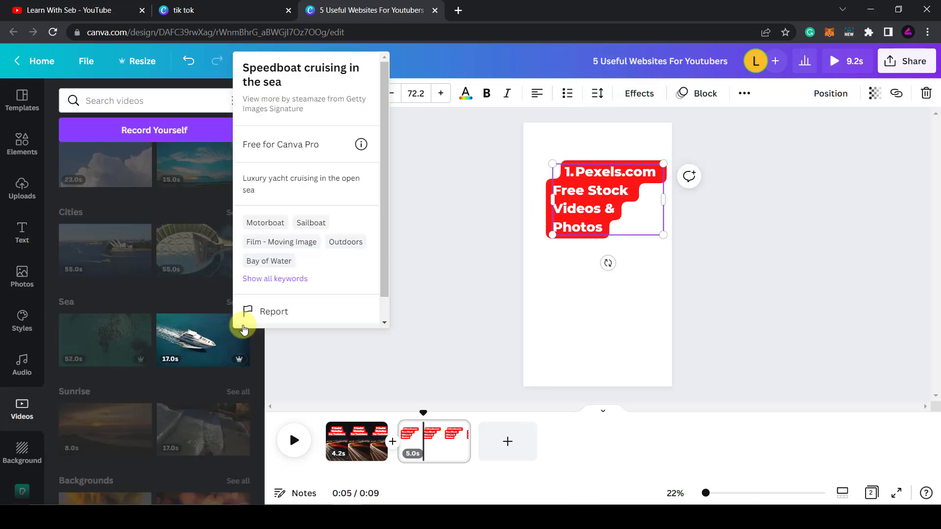
Add the sky video to the page and adjust its crop and framing.
left_click(141, 231)
scroll(163, 301, "up", 4)
left_click_drag(203, 343, 634, 315)
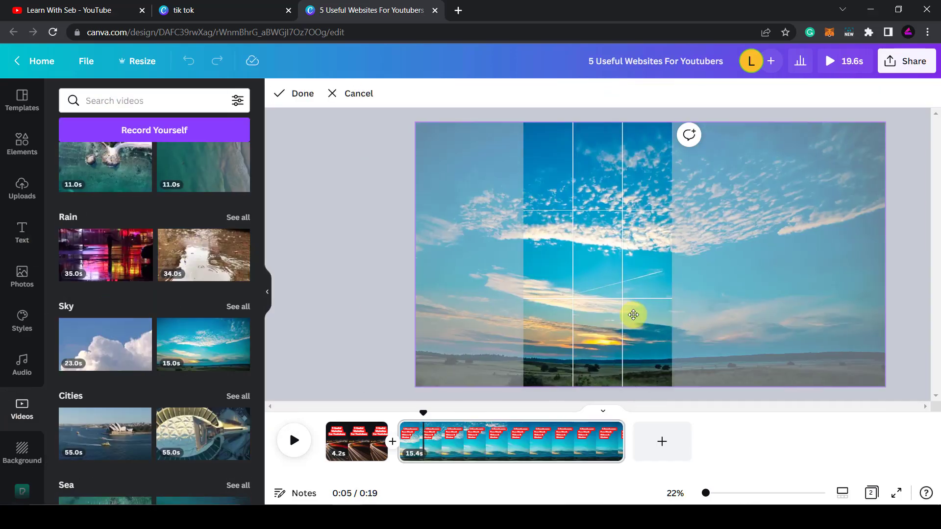
key("Return")
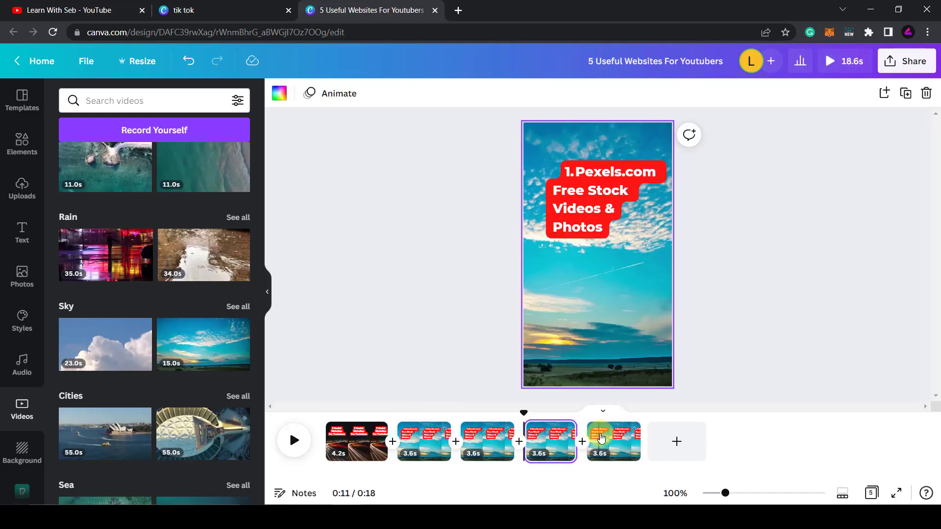
Put the man-on-phone clip behind the Remove.bg caption on page 3, then check pages 3 and 4.
left_click(600, 228)
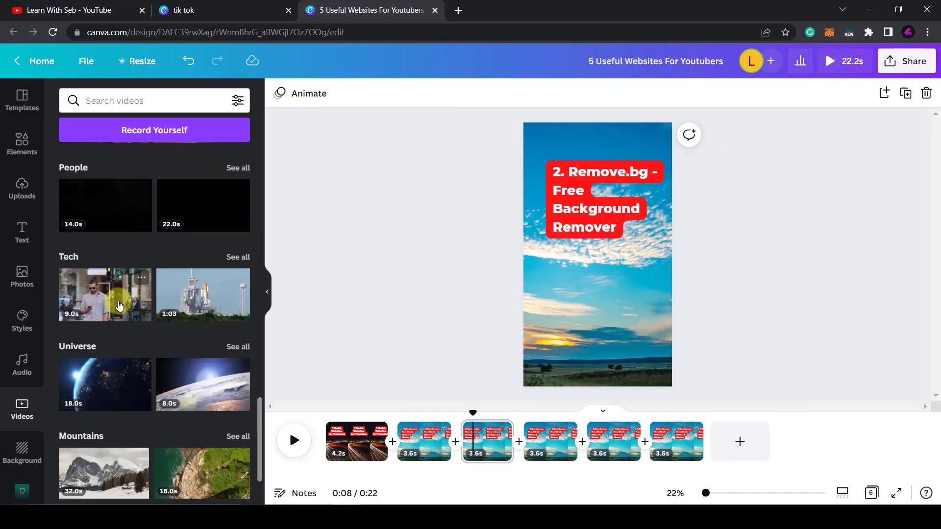
left_click_drag(105, 295, 457, 420)
left_click(452, 414)
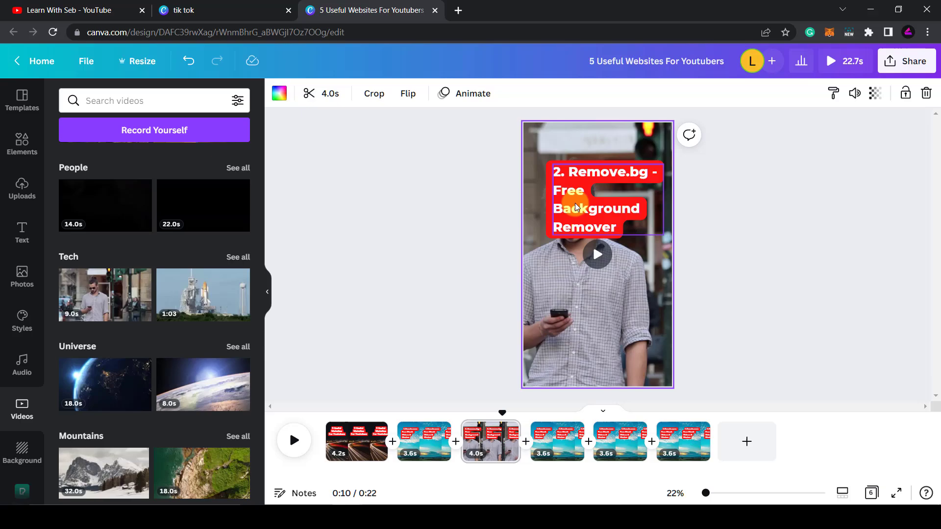
left_click(559, 442)
left_click(582, 176)
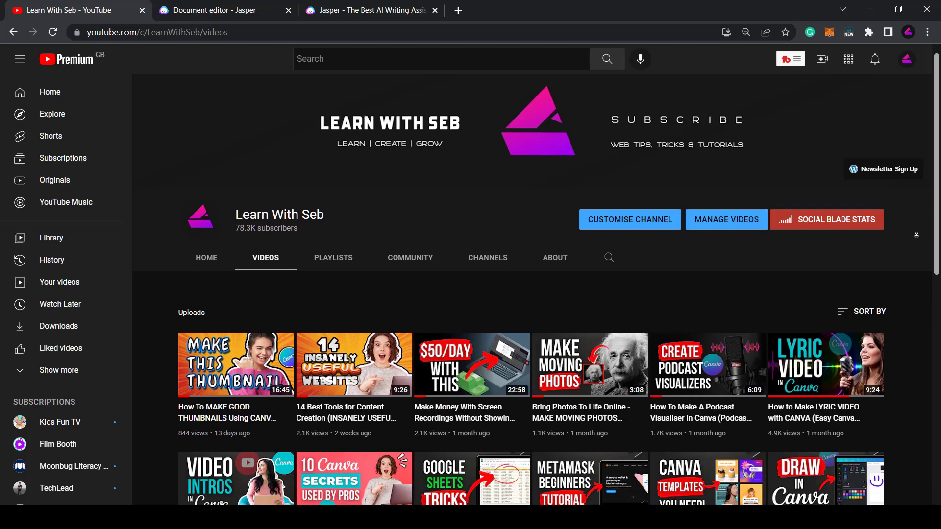
Scroll through the uploaded videos on the YouTube channel's Videos page.
scroll(536, 289, "down", 2)
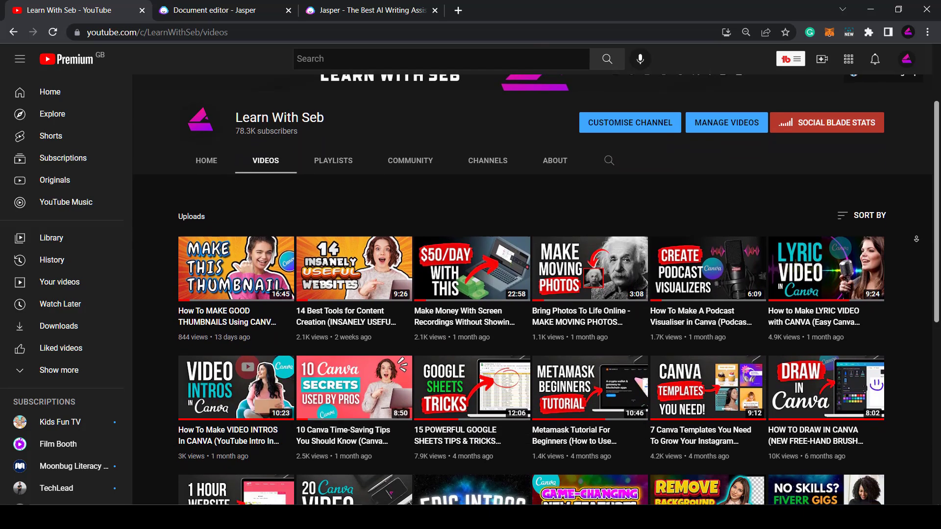
scroll(916, 240, "down", 3)
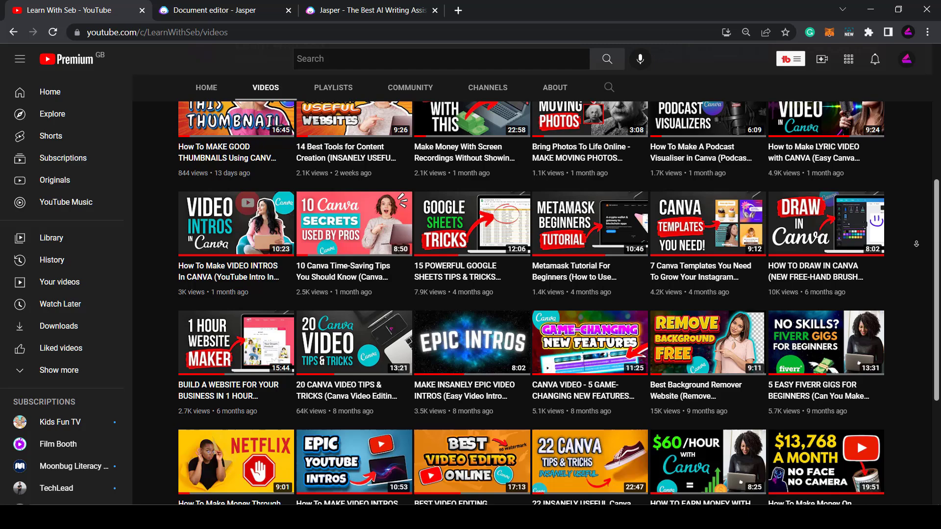
scroll(917, 243, "down", 4)
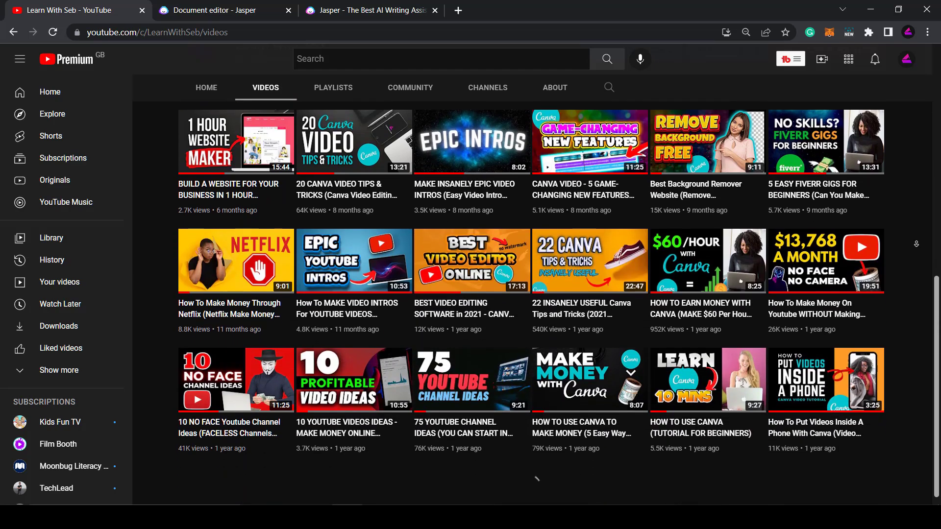
scroll(916, 244, "down", 4)
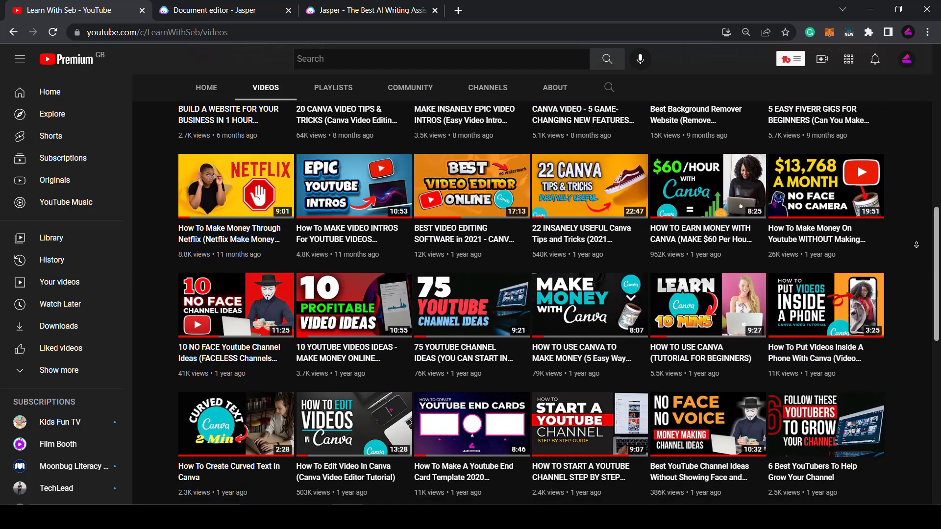
scroll(917, 247, "down", 5)
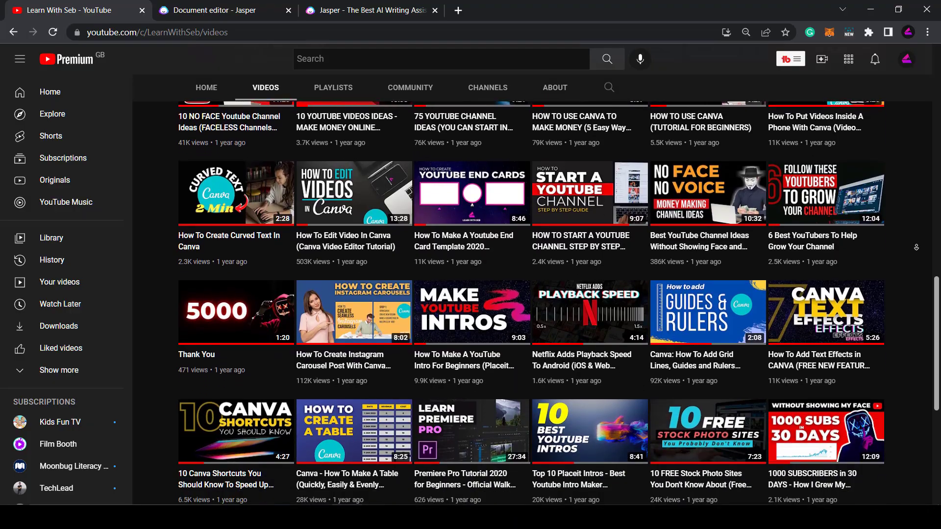
scroll(917, 248, "up", 1)
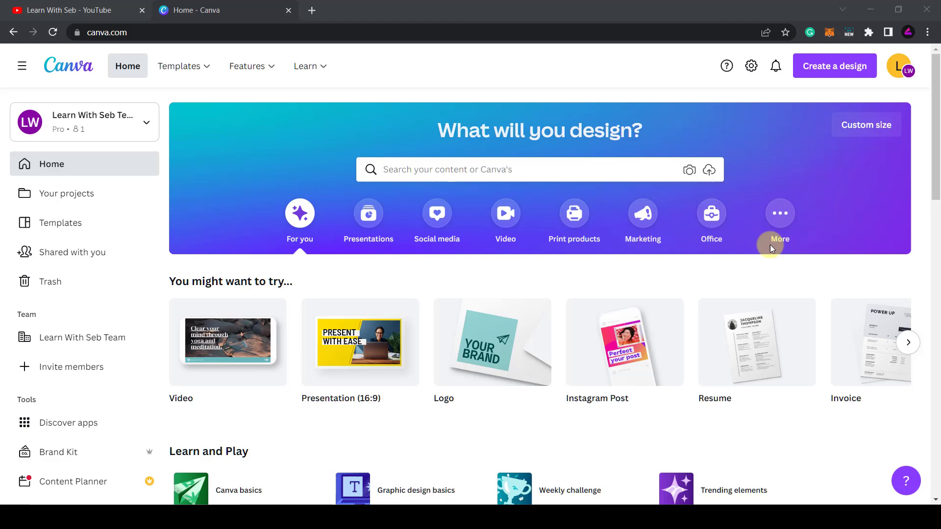
Rerun the 'youtube shorts' template search, then search 'tik tok' and browse the results.
left_click(444, 169)
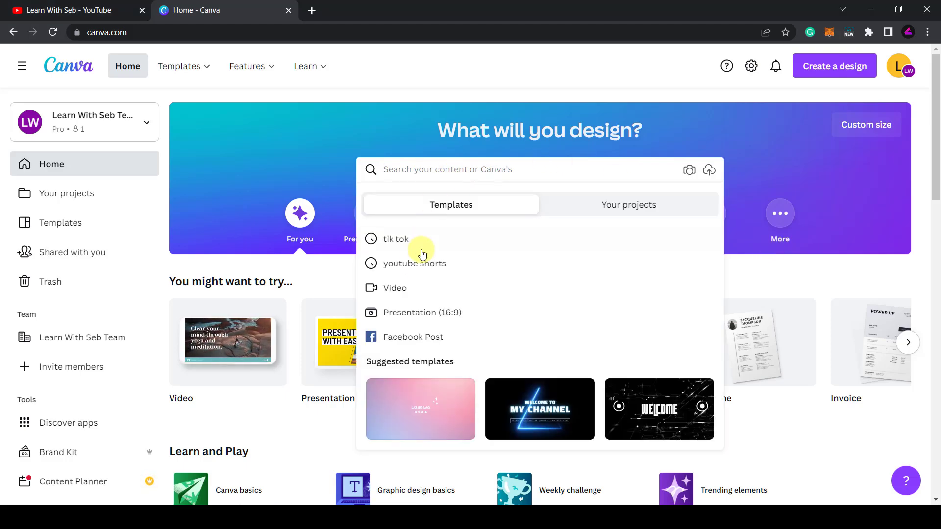
left_click(413, 263)
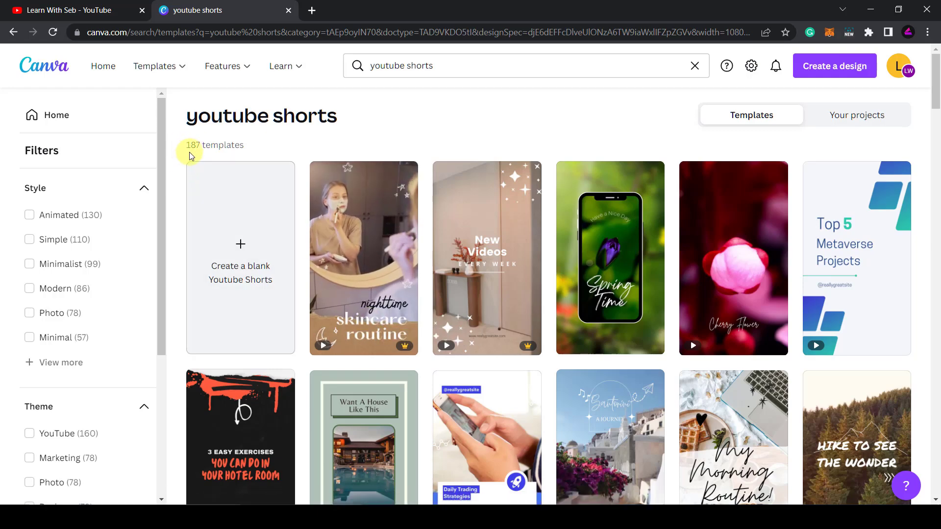
left_click_drag(442, 65, 335, 73)
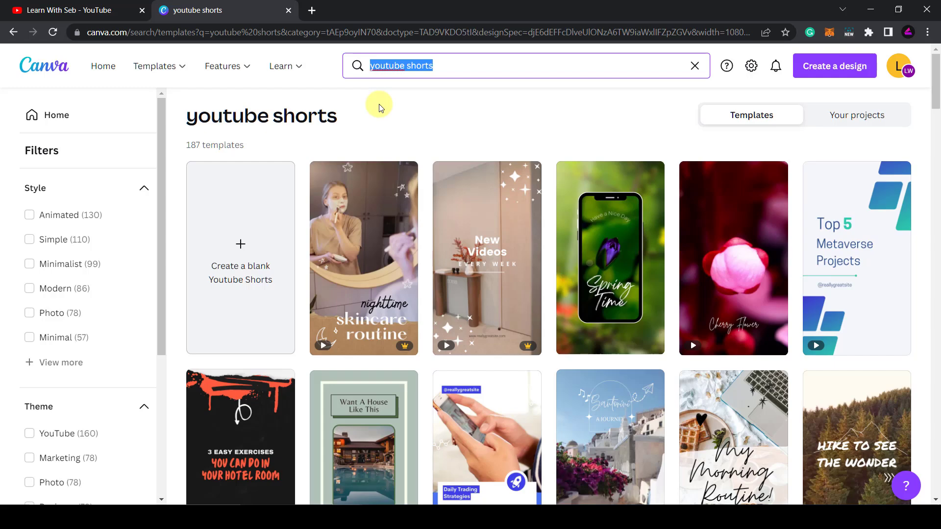
type("tik tok")
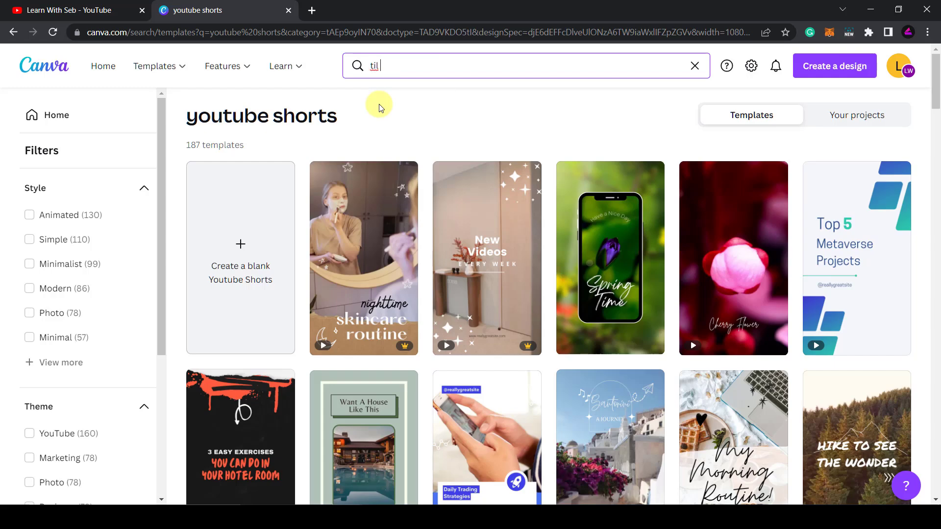
key("Return")
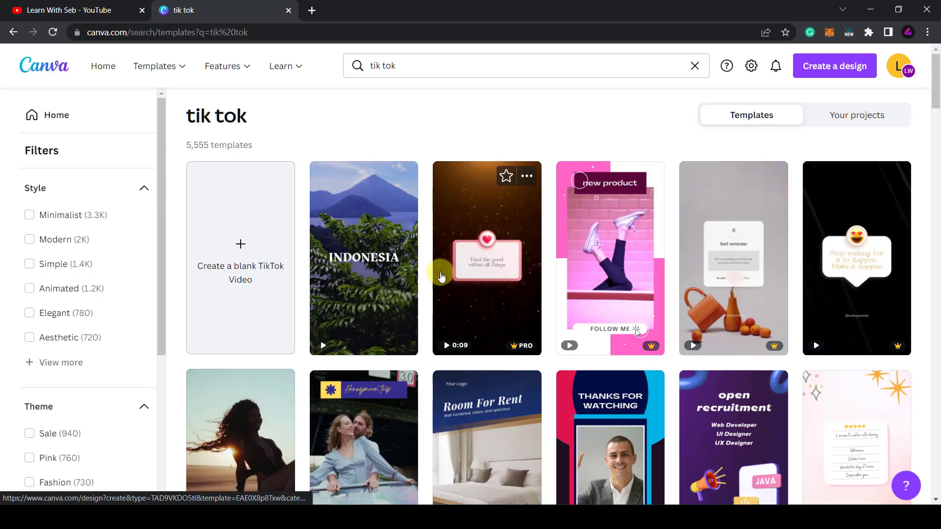
scroll(510, 292, "down", 8)
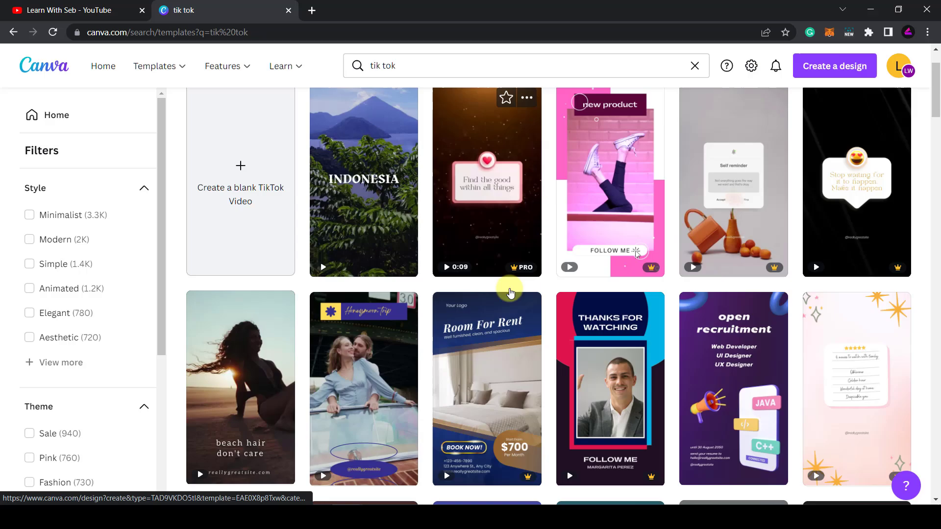
scroll(510, 292, "down", 15)
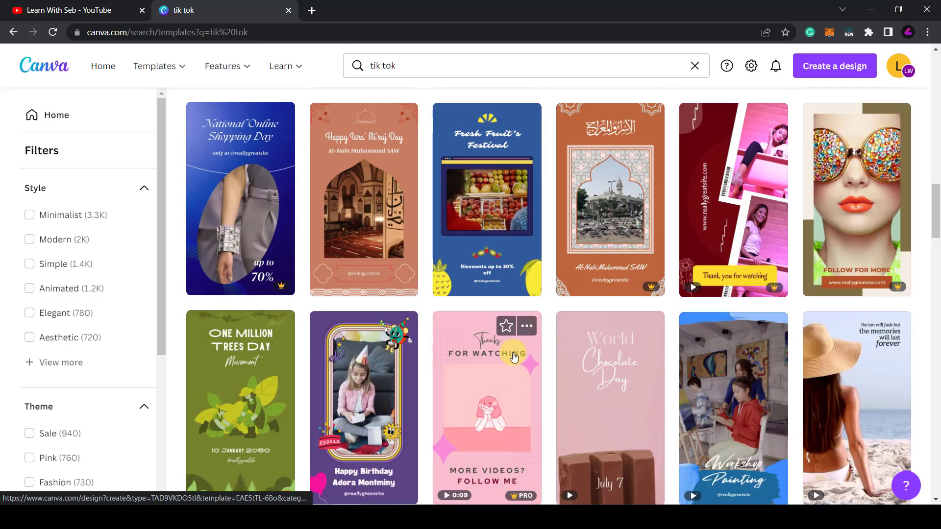
scroll(541, 373, "up", 20)
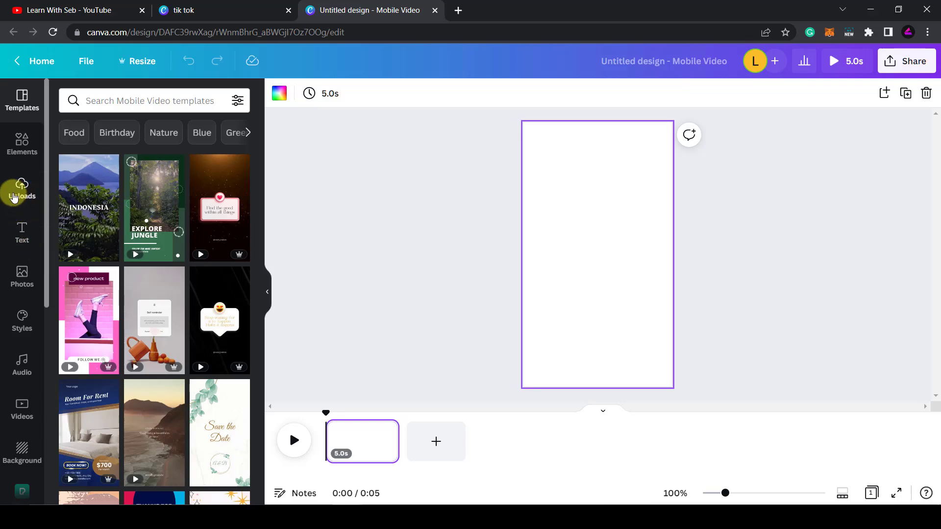
Drag the 9.5s night traffic video from Uploads > Videos onto the blank page.
left_click(14, 198)
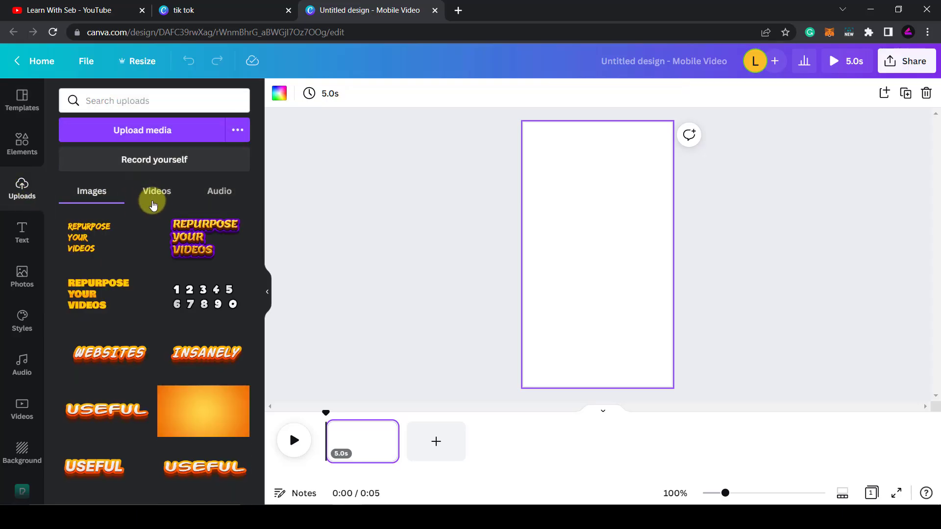
left_click(157, 192)
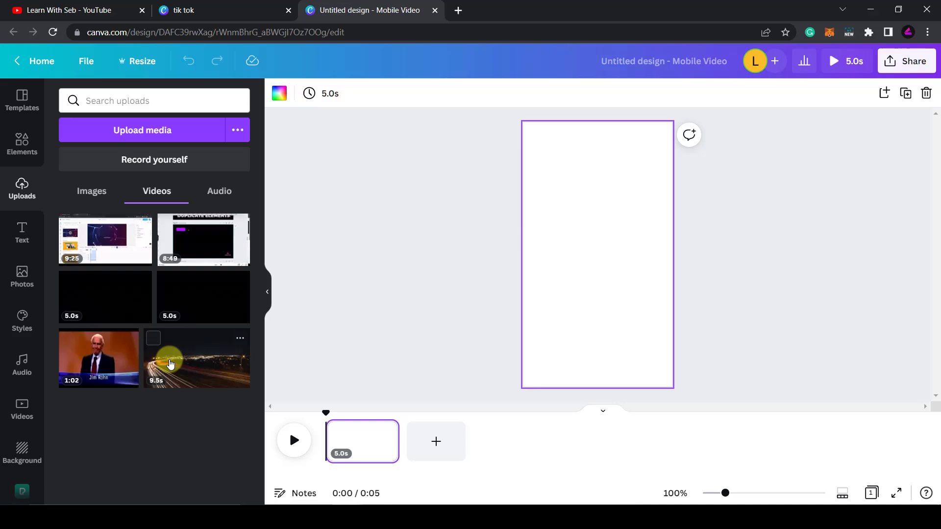
left_click_drag(170, 363, 535, 219)
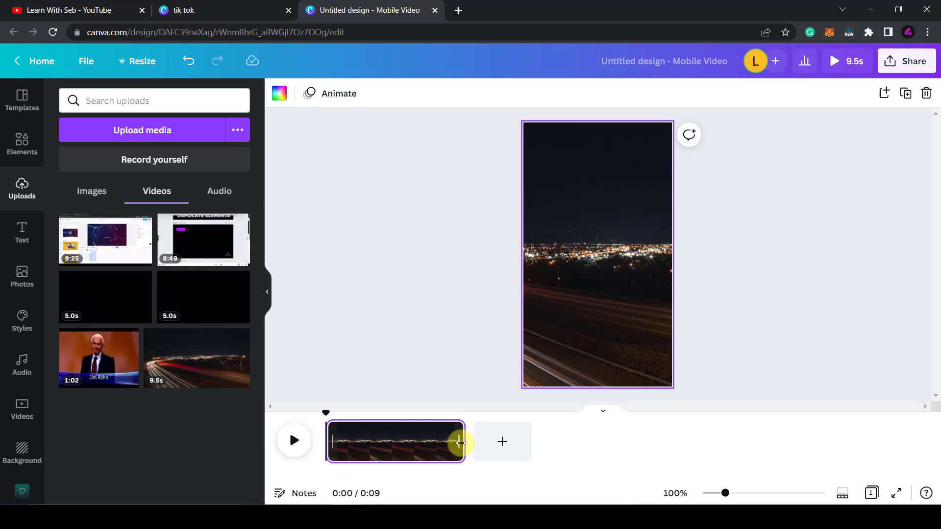
Shorten the traffic clip and reframe it so the curving road shows.
mouse_move(461, 443)
left_mouse_down()
mouse_move(338, 445)
mouse_move(479, 443)
mouse_move(447, 446)
left_mouse_up()
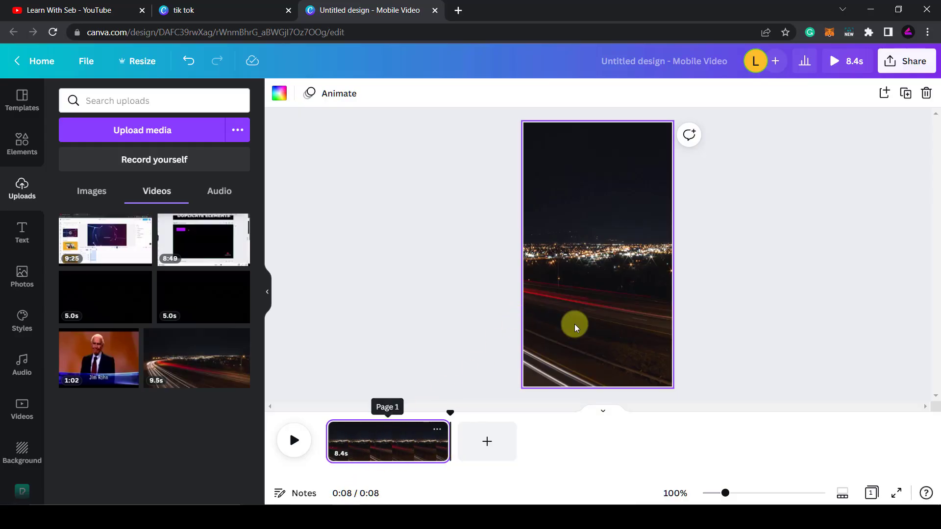
double_click(588, 238)
left_click_drag(572, 241, 704, 236)
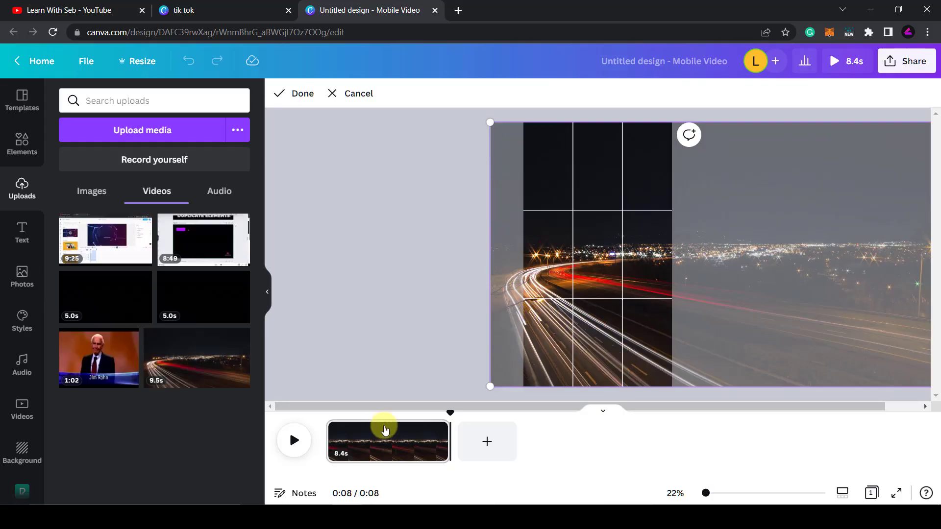
left_click(389, 301)
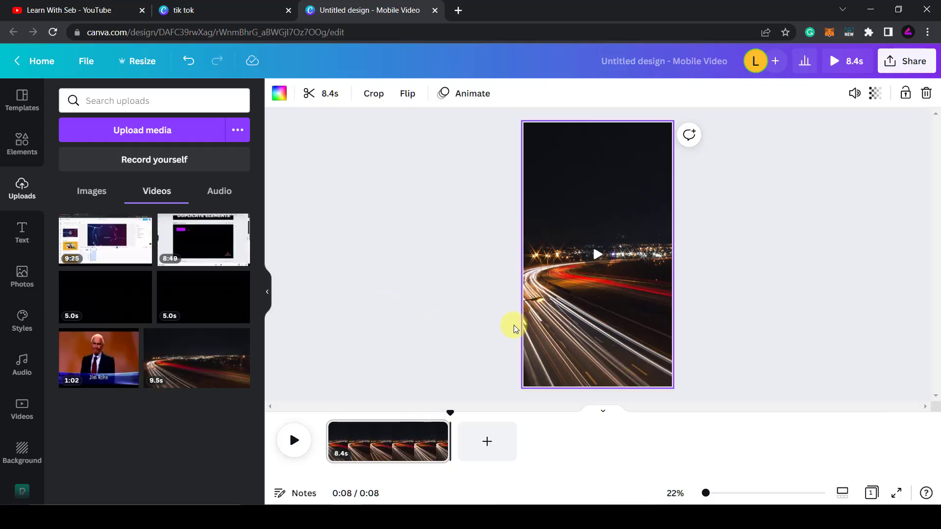
Preview the clip, trim it to 4.2 seconds, and return playback to the start.
left_click(599, 256)
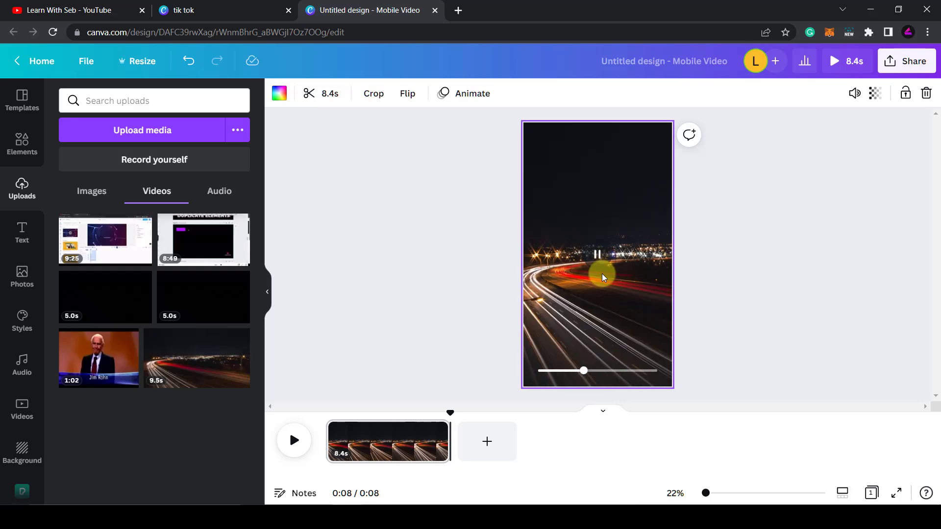
left_click(599, 255)
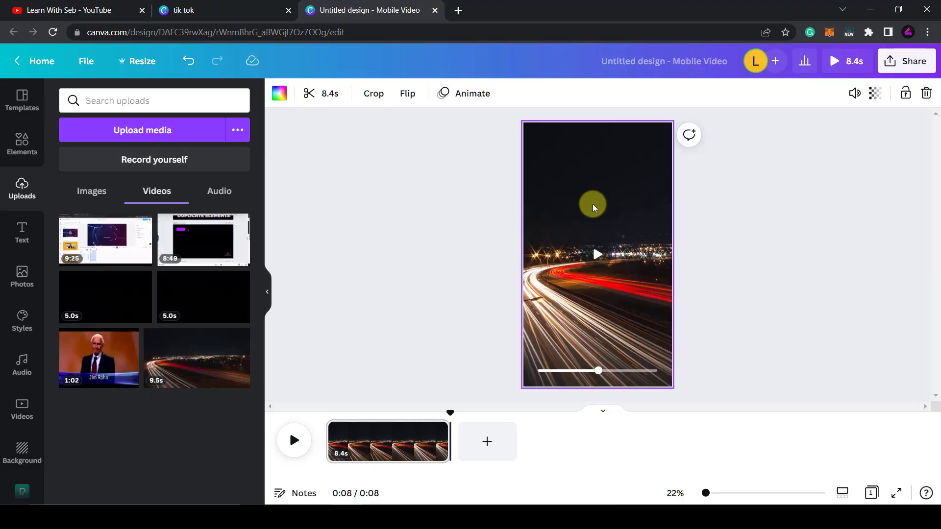
left_click_drag(452, 418, 326, 419)
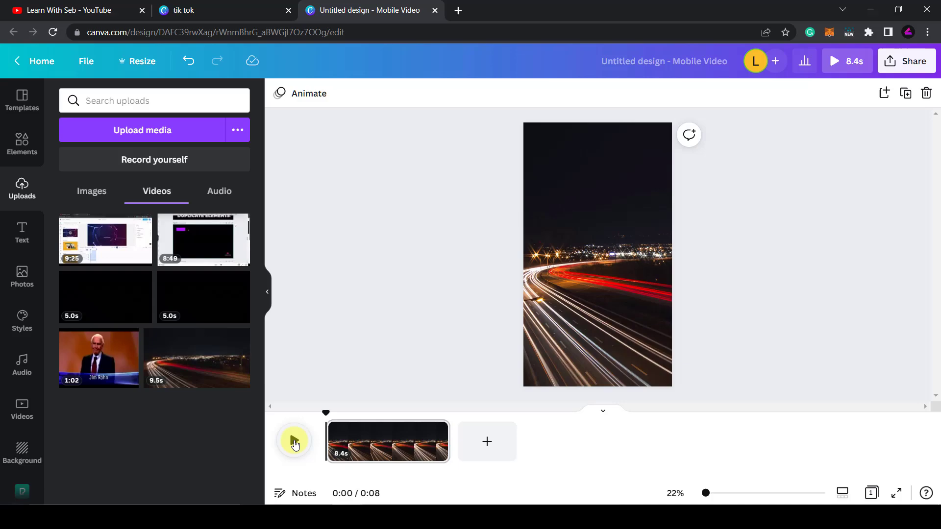
left_click(295, 443)
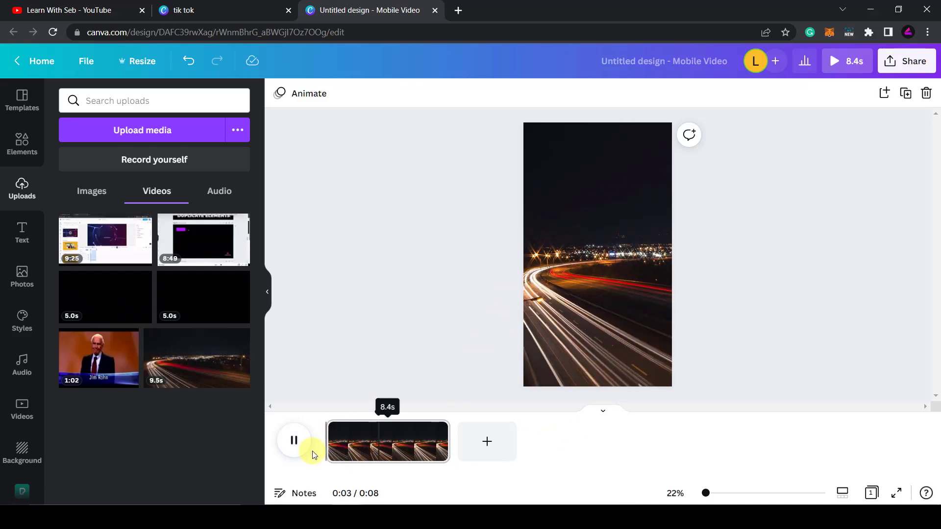
left_click(293, 441)
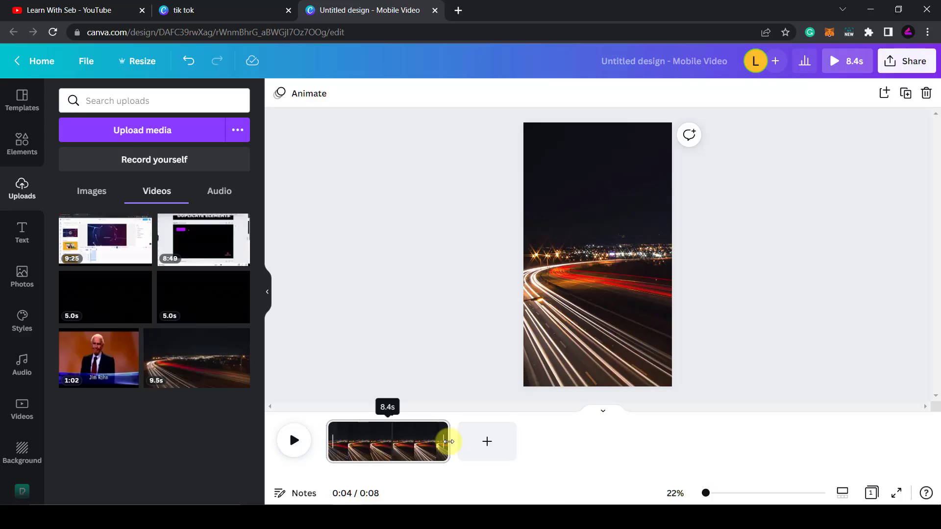
left_click_drag(449, 441, 387, 441)
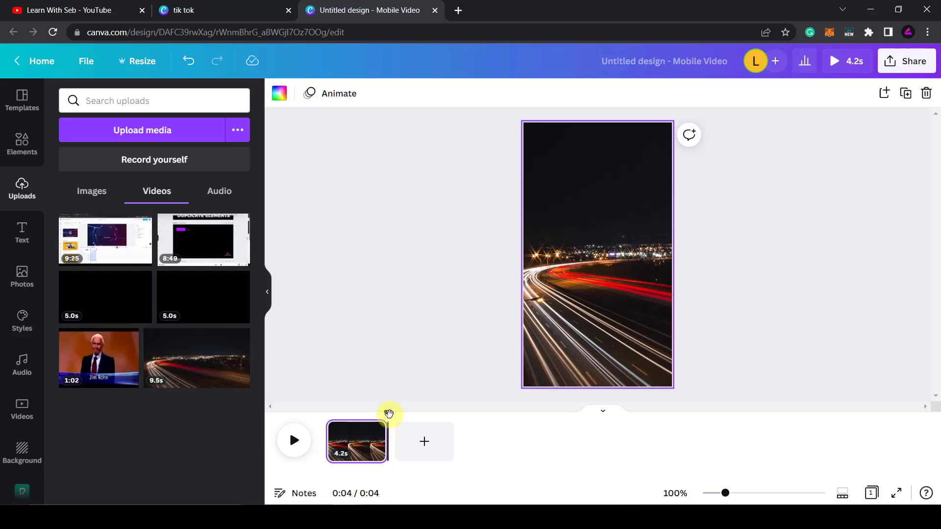
left_click(331, 425)
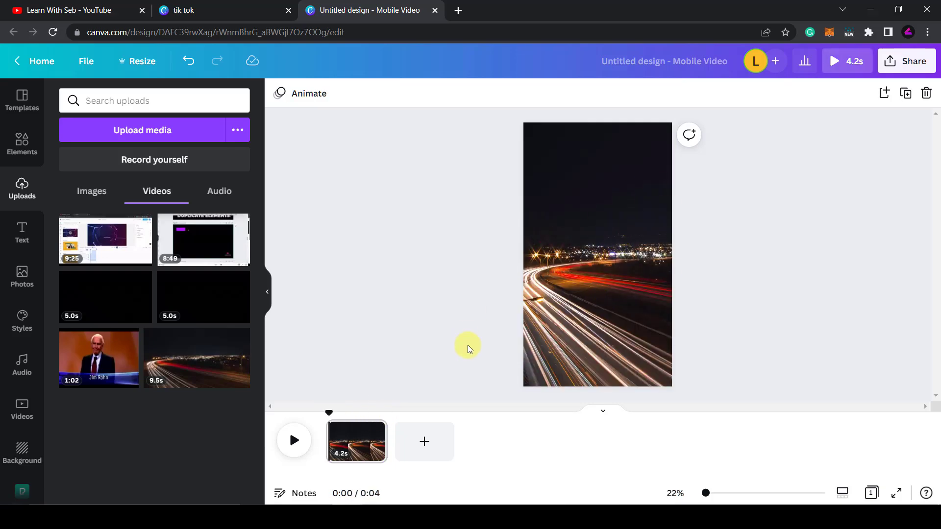
Add a heading at the top centre reading '5 Useful Websites For Youtubers'.
left_click(23, 234)
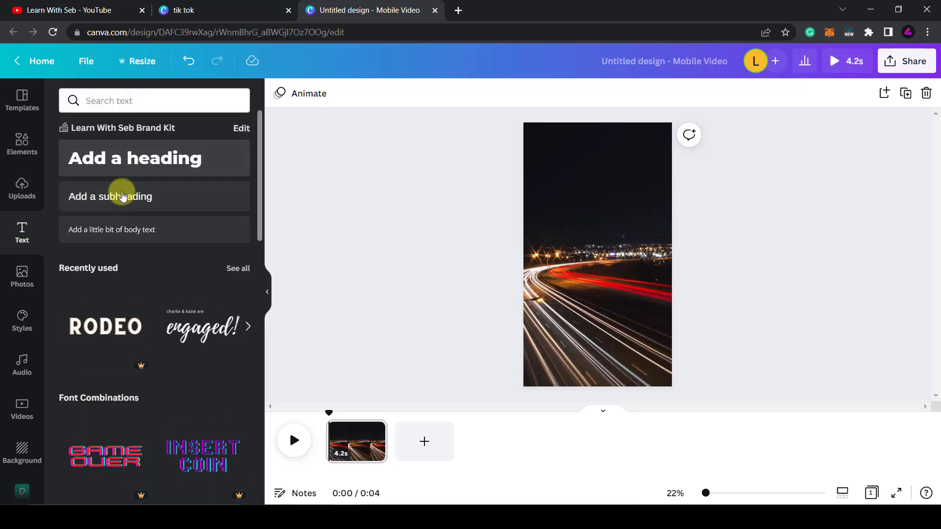
left_click(93, 158)
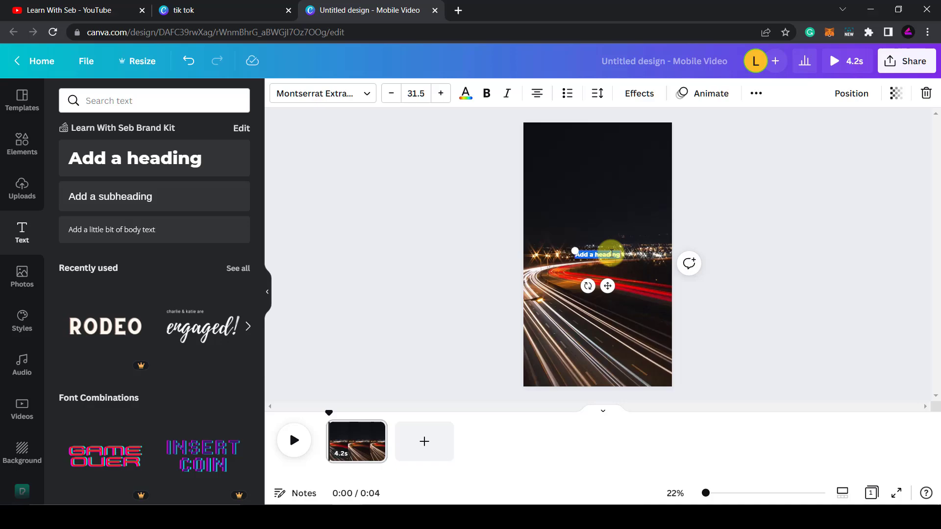
left_click_drag(610, 260, 511, 141)
left_click_drag(549, 185, 601, 194)
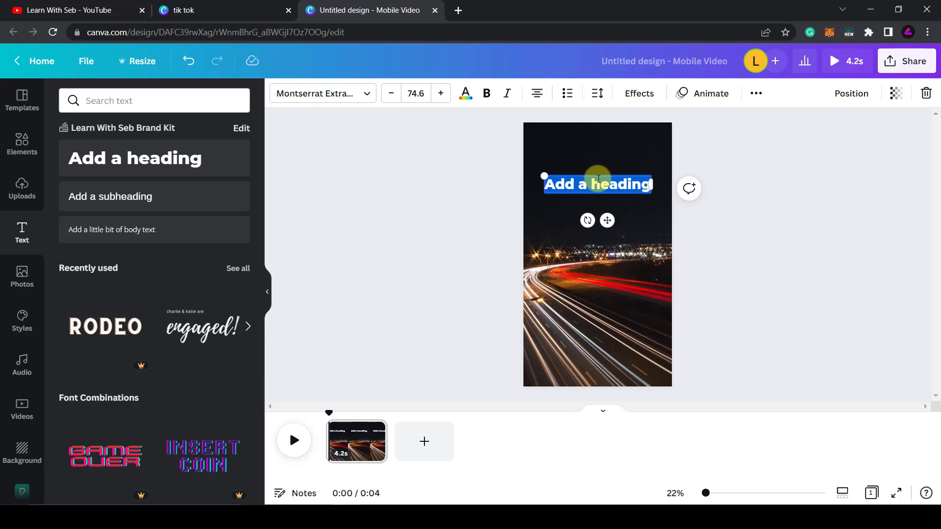
type("5 Useful We")
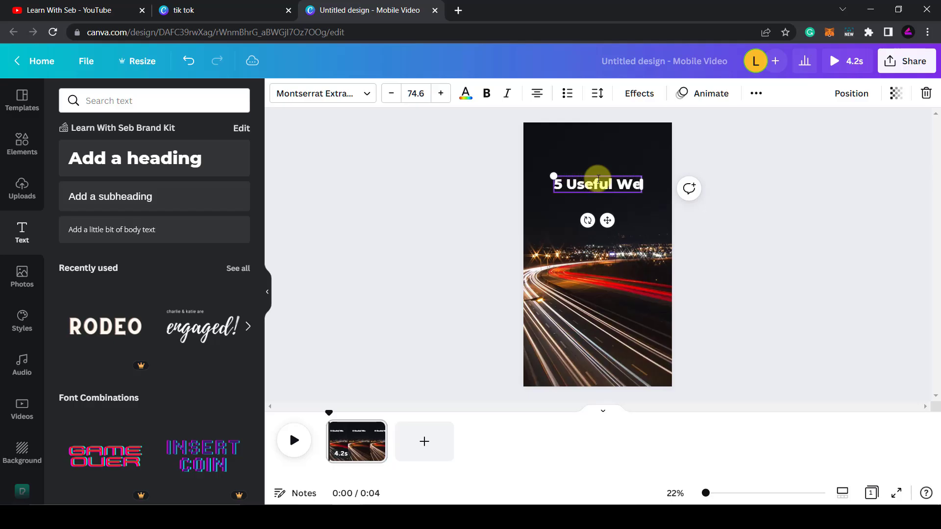
type("bsites For Yo")
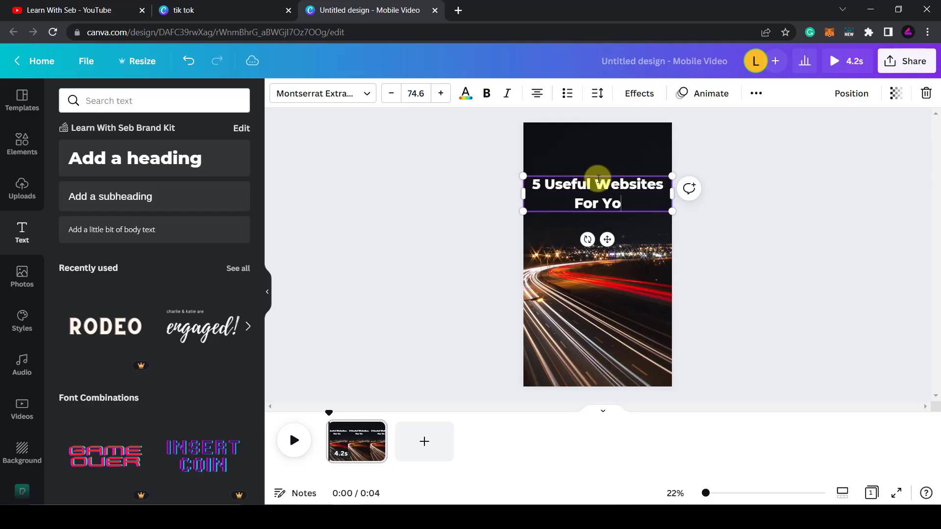
type("utubers")
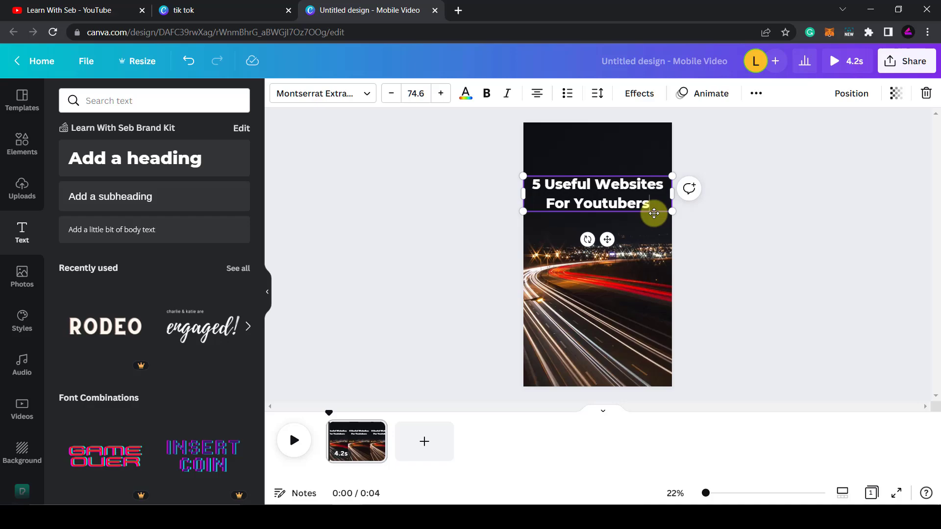
Break the heading onto three lines and resize it near the top.
left_click_drag(674, 215, 622, 206)
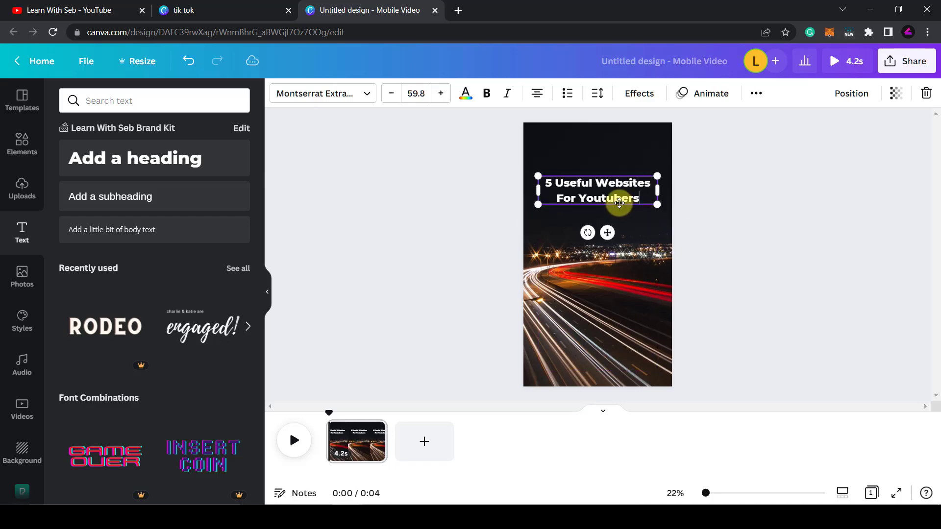
left_click(596, 184)
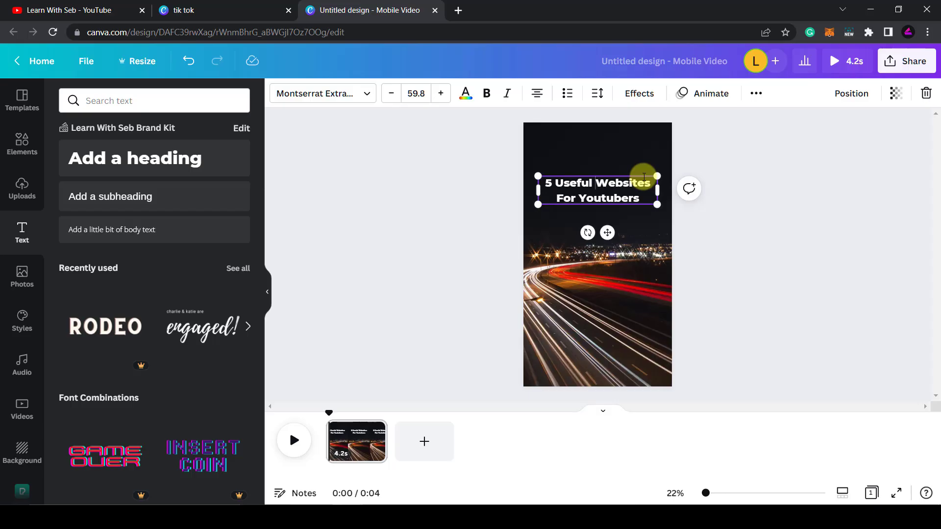
key("Return")
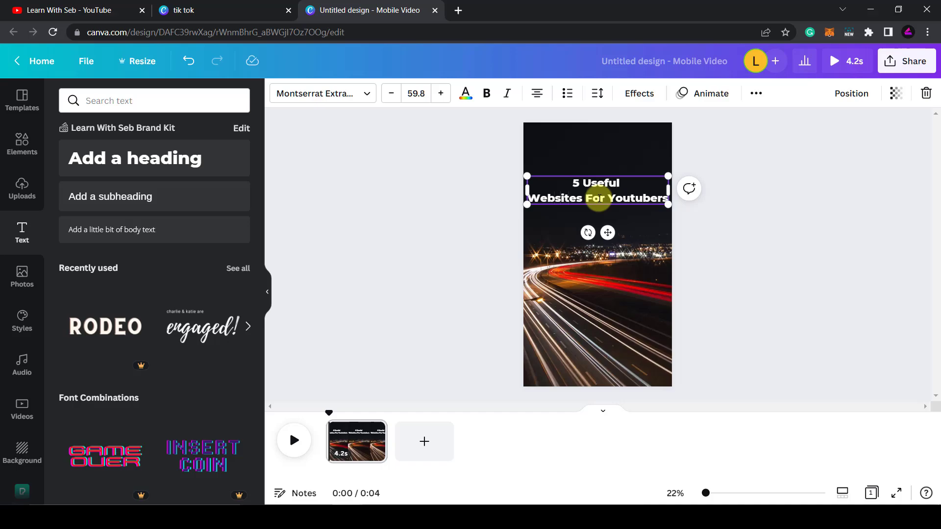
key("Return")
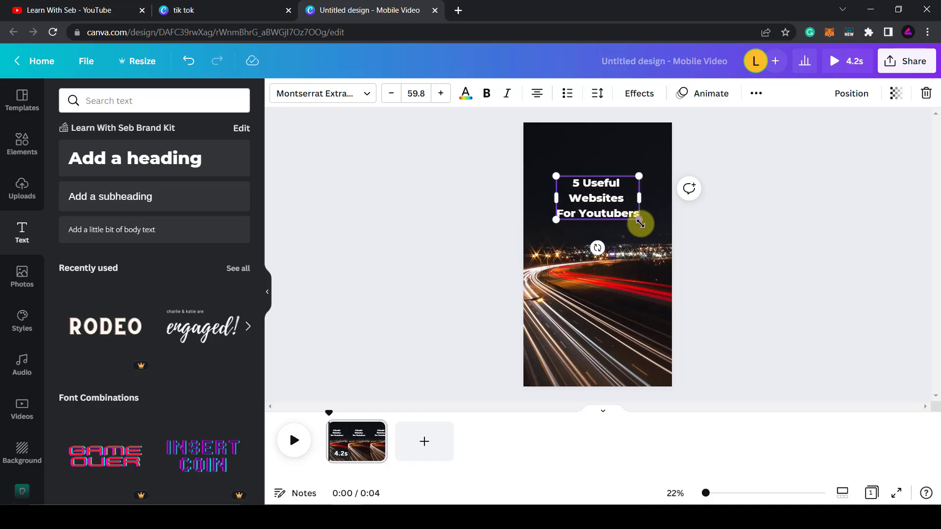
mouse_move(641, 224)
left_mouse_down()
mouse_move(657, 245)
mouse_move(626, 217)
left_mouse_up()
left_click(706, 234)
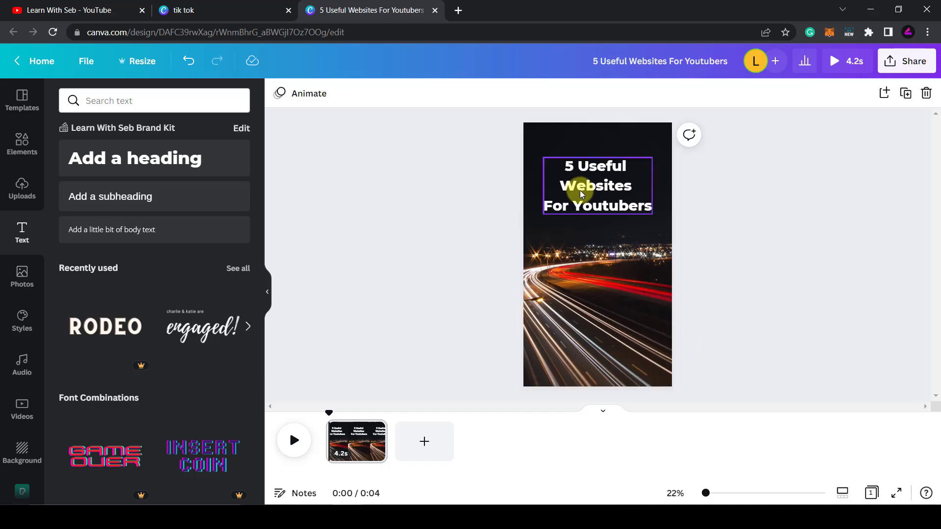
Apply the Background text effect to the heading and set its colour to red.
left_click(613, 190)
double_click(613, 191)
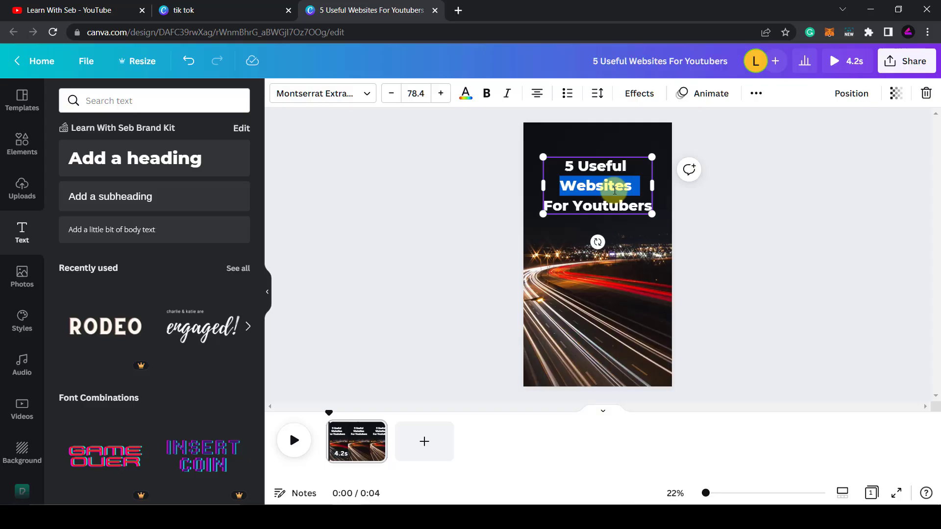
left_click(775, 173)
left_click(611, 192)
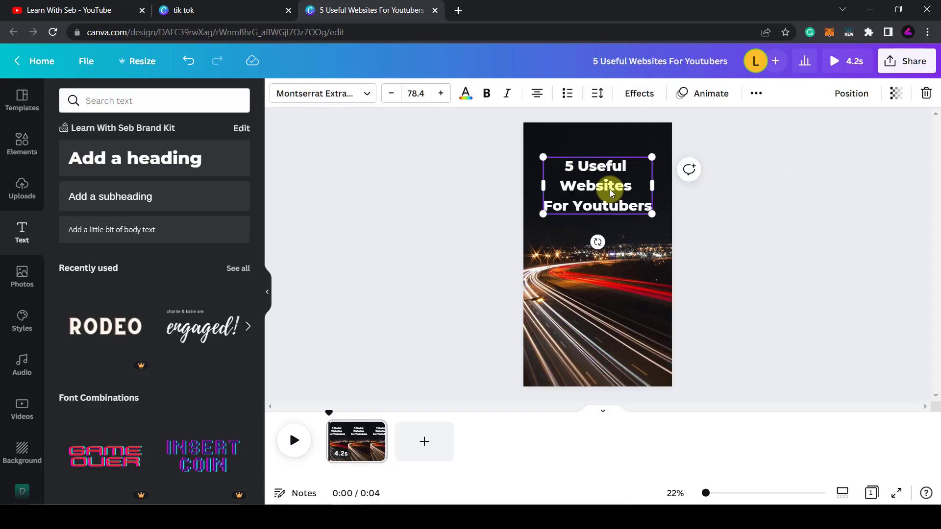
left_click(637, 94)
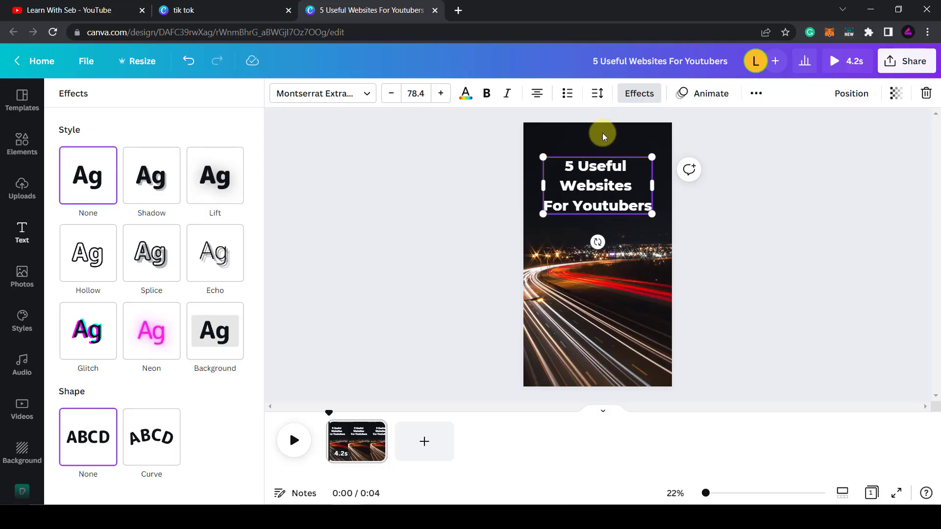
left_click(228, 341)
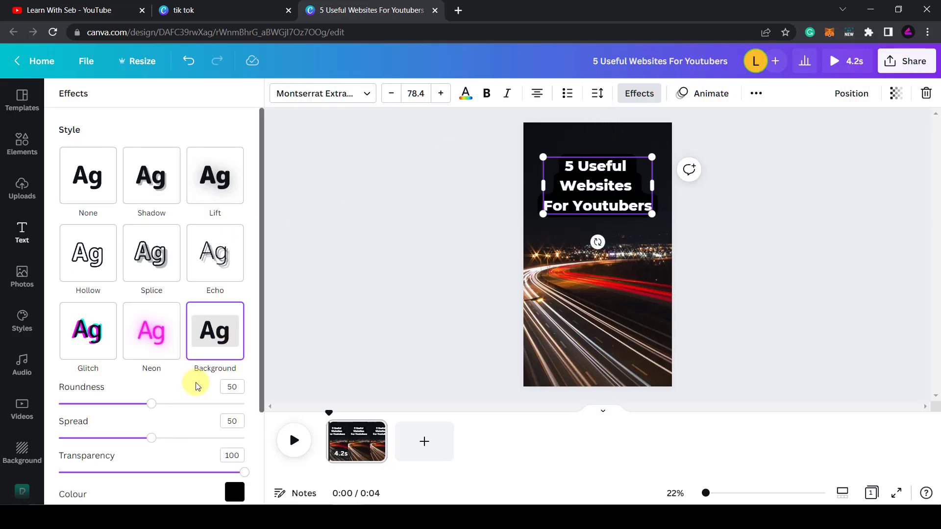
scroll(206, 397, "down", 2)
left_click(228, 429)
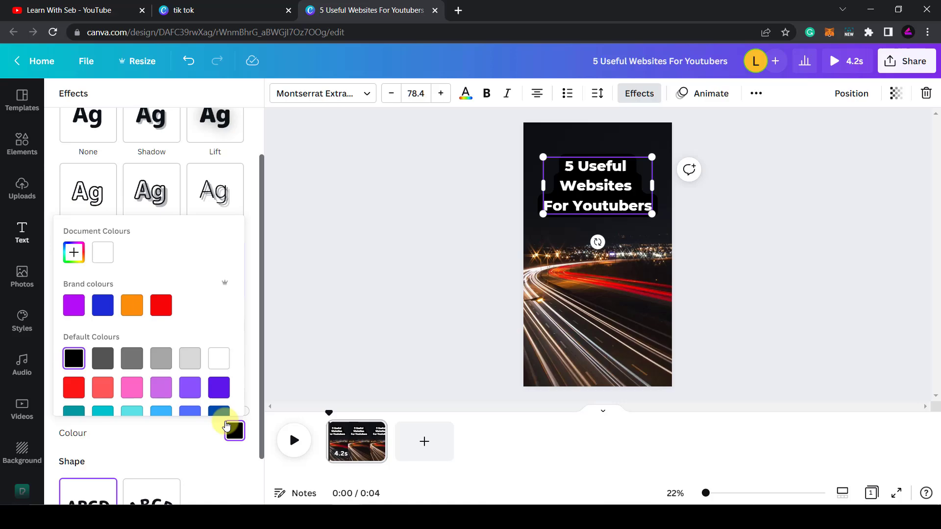
left_click(189, 361)
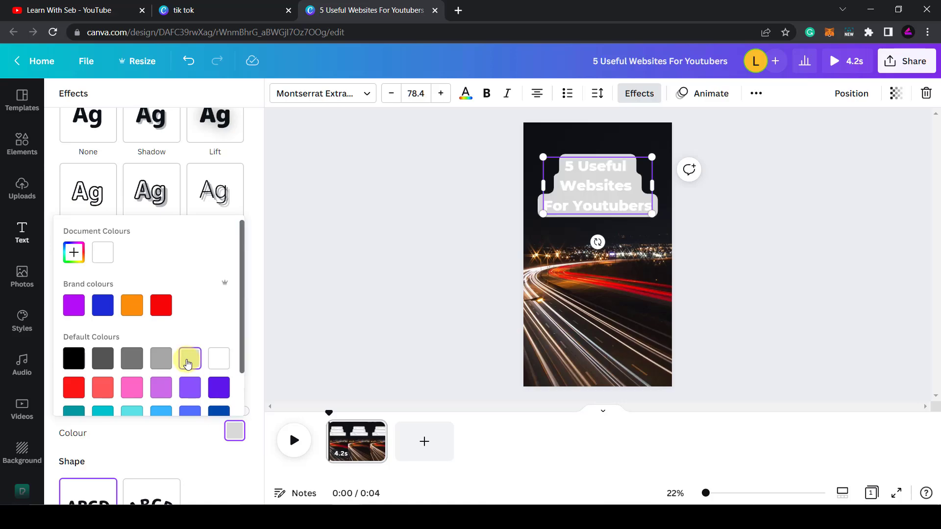
left_click(69, 388)
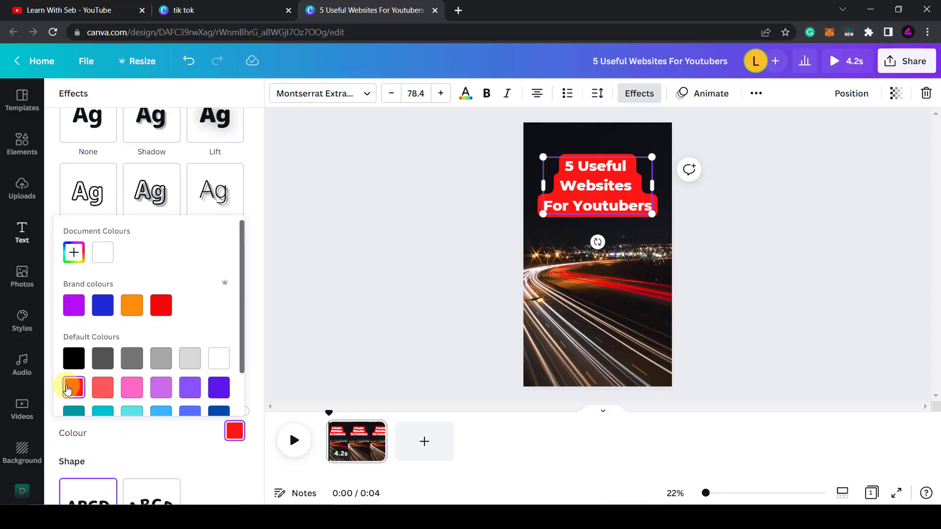
left_click(570, 182)
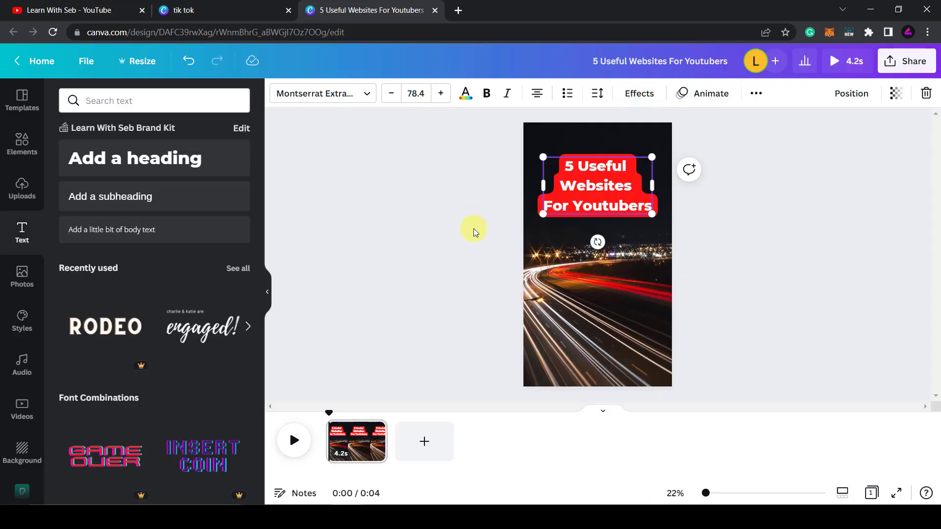
Give the title the Block writing text animation and play the page preview.
left_click(466, 204)
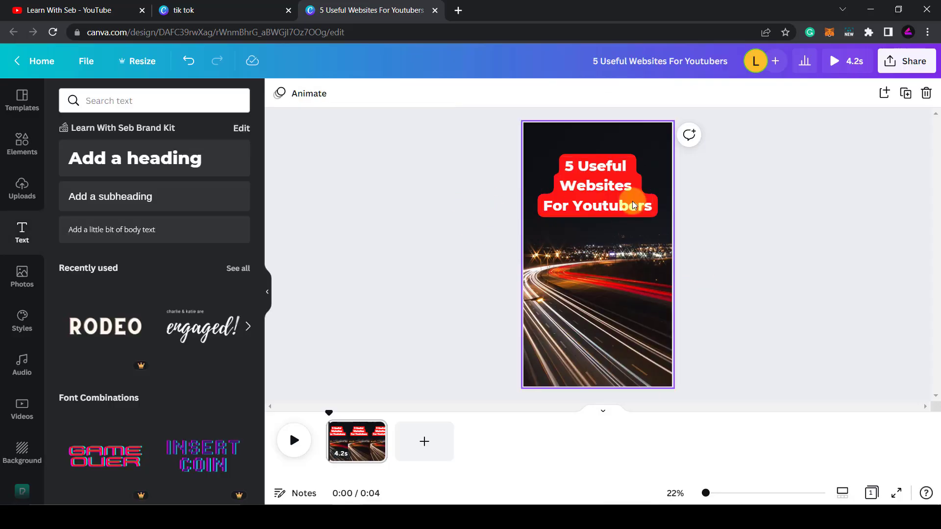
left_click(607, 196)
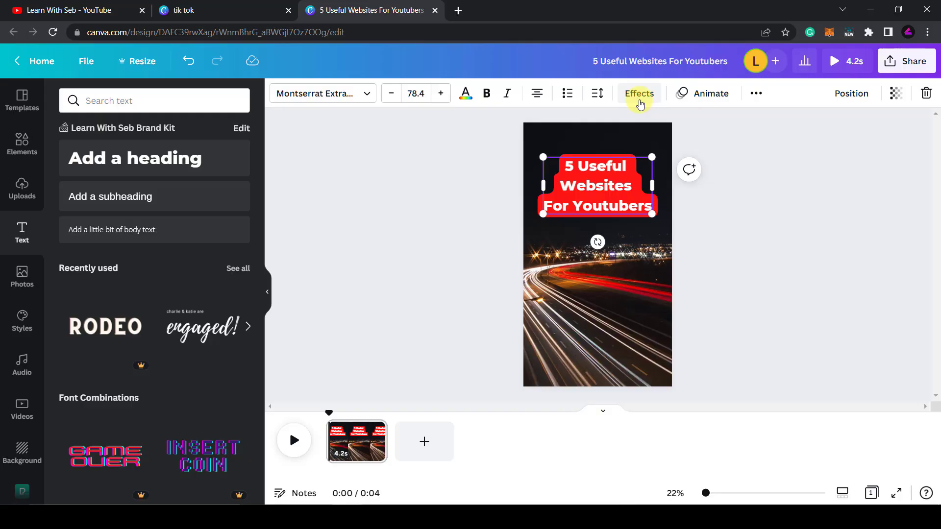
left_click(708, 93)
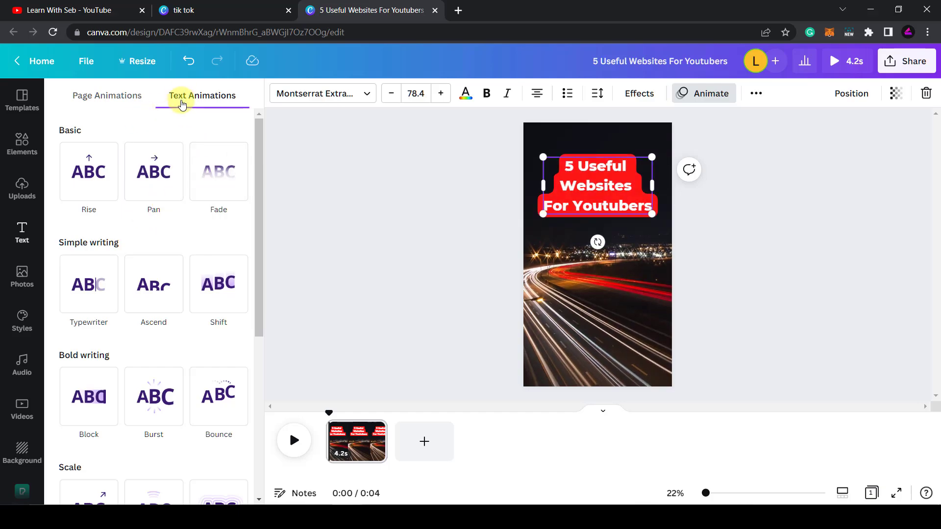
left_click(95, 108)
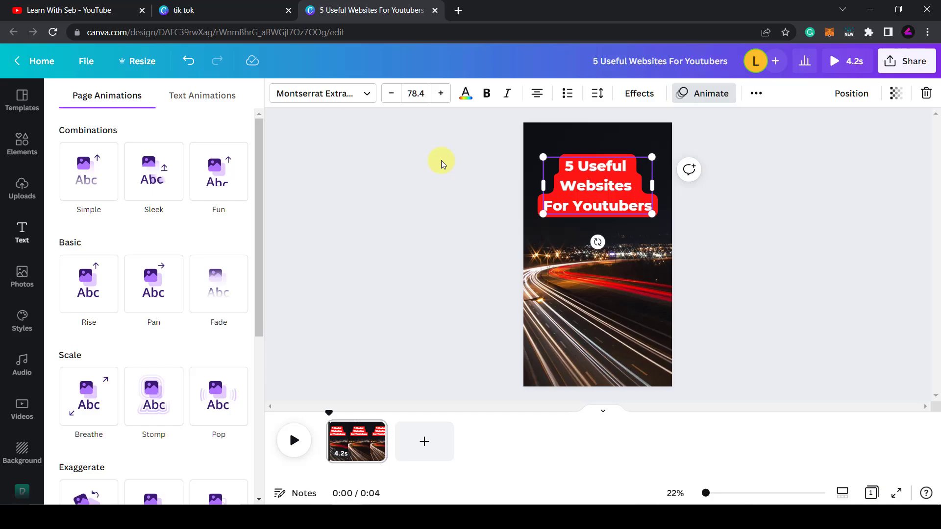
left_click(195, 99)
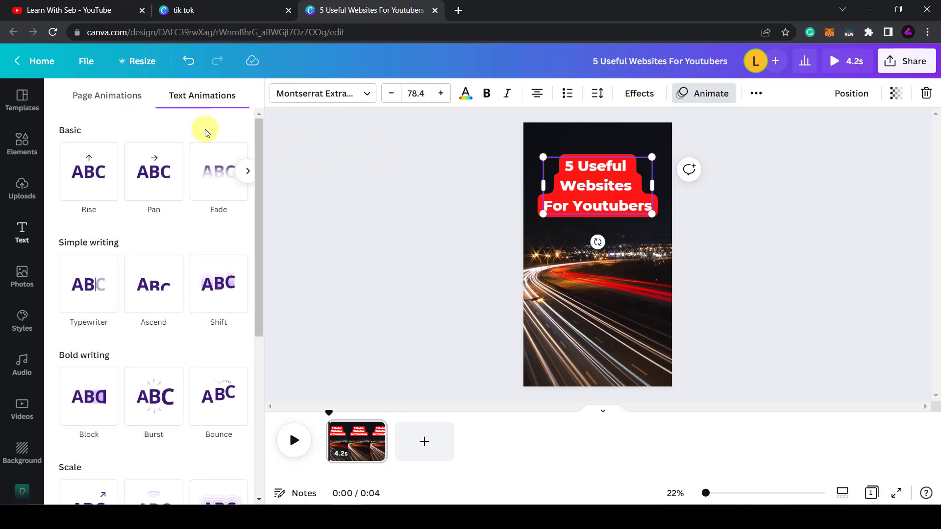
scroll(201, 147, "down", 3)
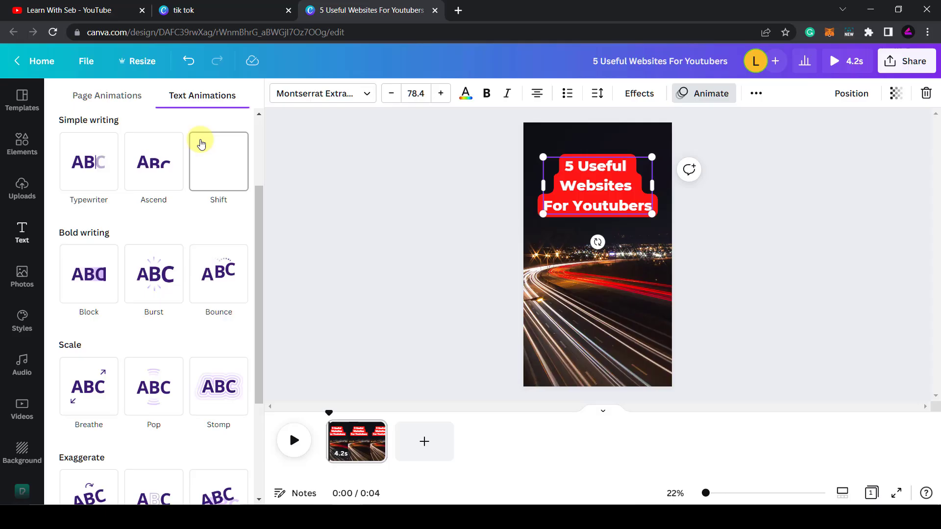
left_click(87, 278)
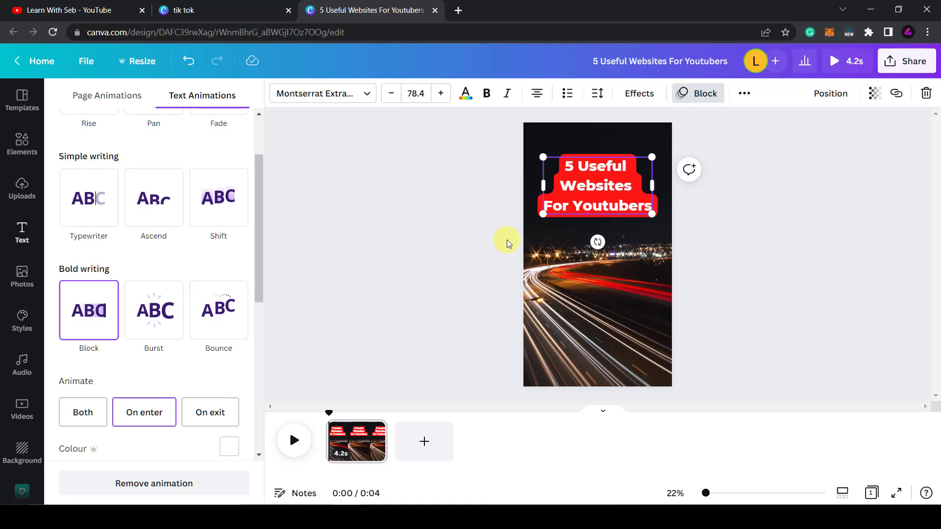
left_click(295, 450)
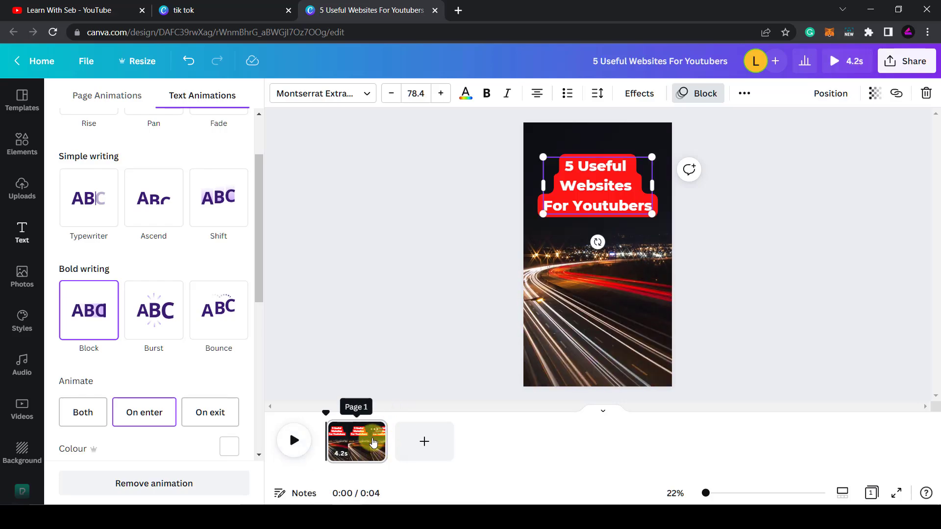
Add a blank page 2 and paste the page 1 title onto it.
left_click(427, 444)
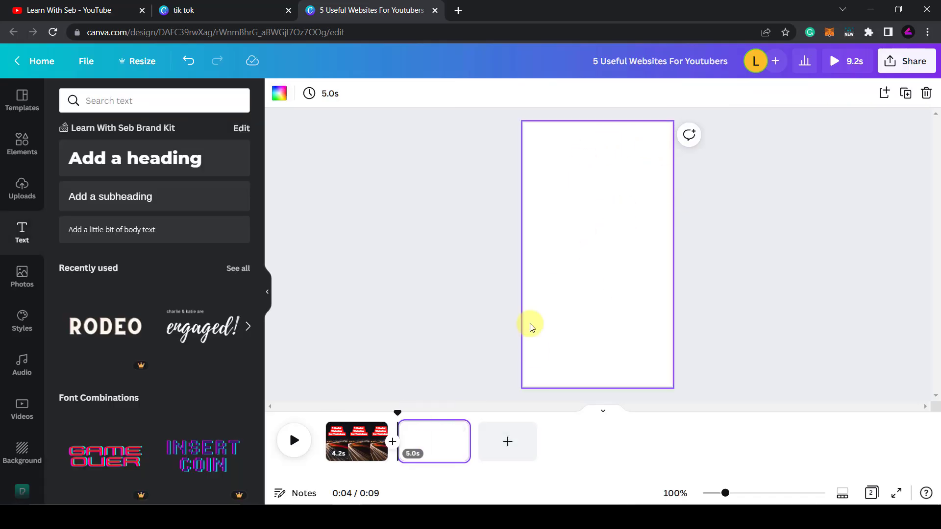
left_click(355, 447)
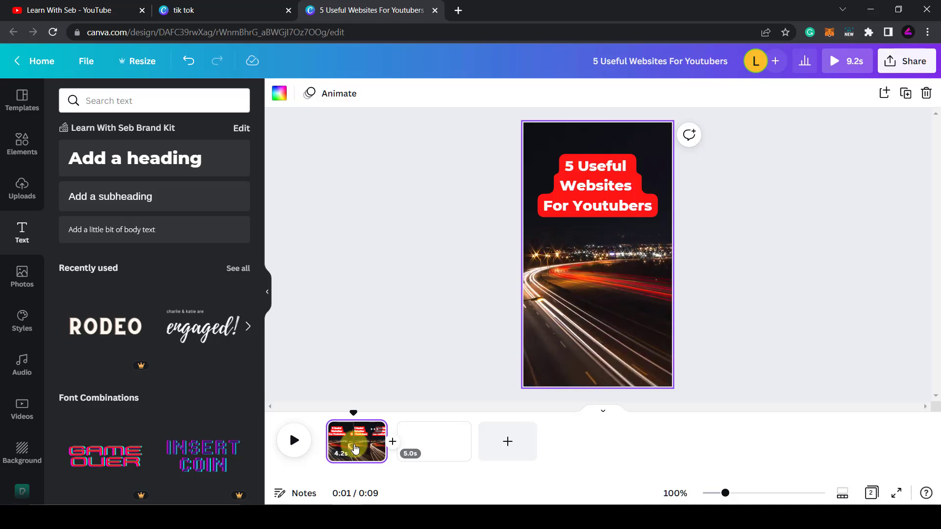
left_click(601, 185)
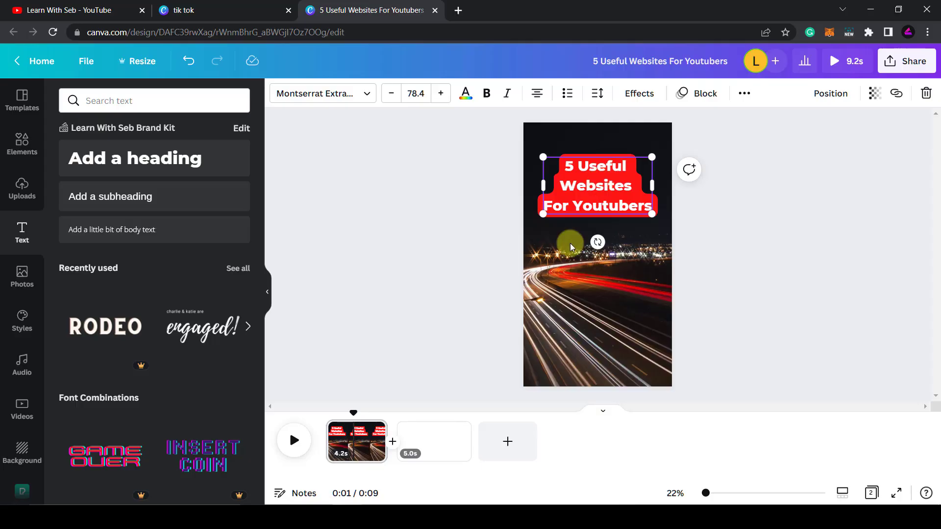
left_click(421, 437)
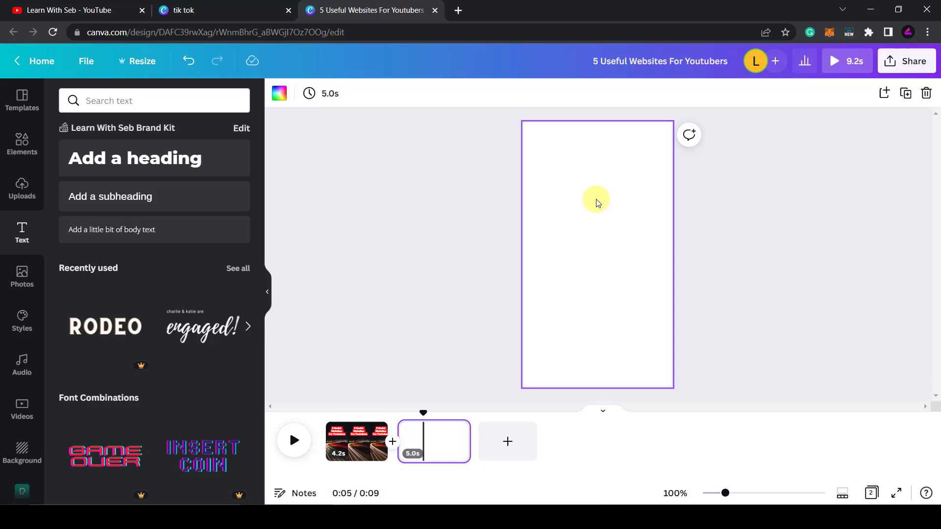
key("ctrl+v")
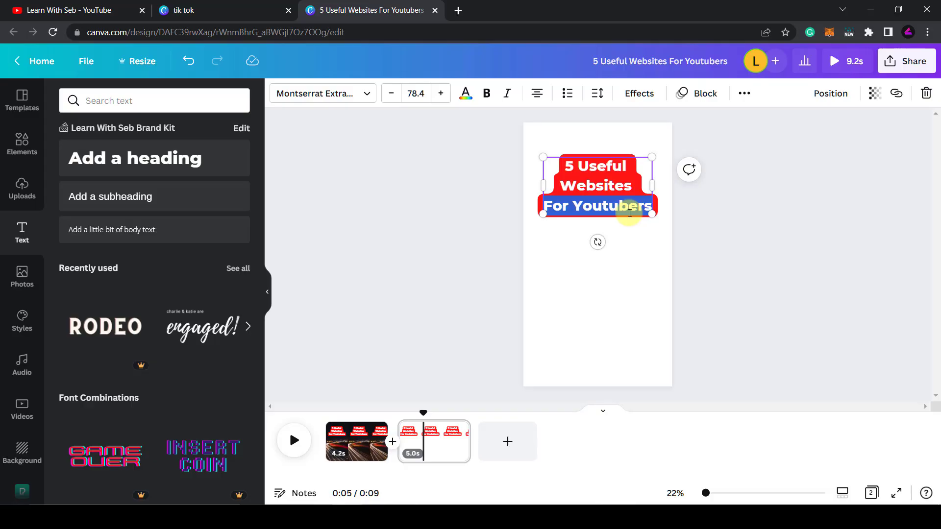
Retype the caption as 'Pexels.com - Free Stock Videos & Photos', centre it, and enlarge slightly.
key("BackSpace")
key("BackSpace")
key("BackSpace")
key("BackSpace")
key("BackSpace")
key("BackSpace")
key("BackSpace")
key("BackSpace")
key("BackSpace")
key("BackSpace")
key("BackSpace")
key("BackSpace")
key("BackSpace")
key("BackSpace")
key("BackSpace")
key("BackSpace")
key("BackSpace")
key("BackSpace")
key("BackSpace")
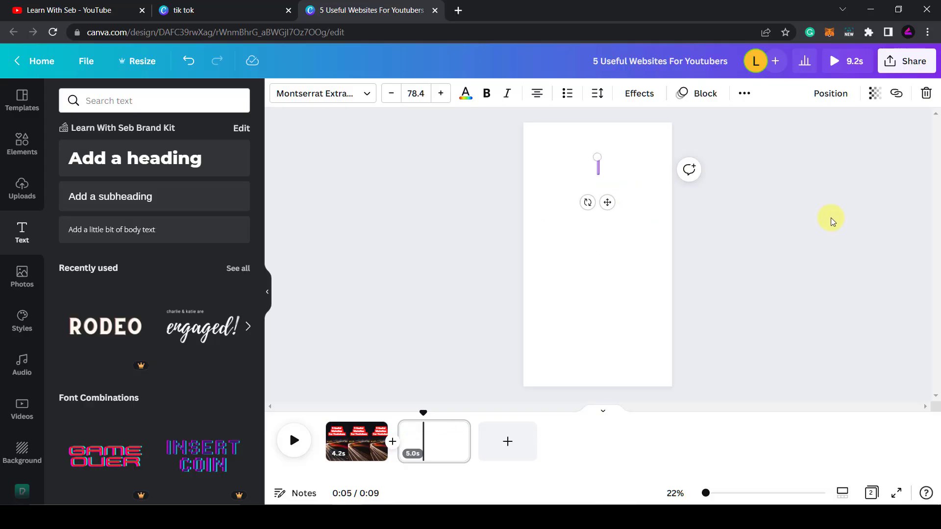
type("Pexels.com - Free Stock")
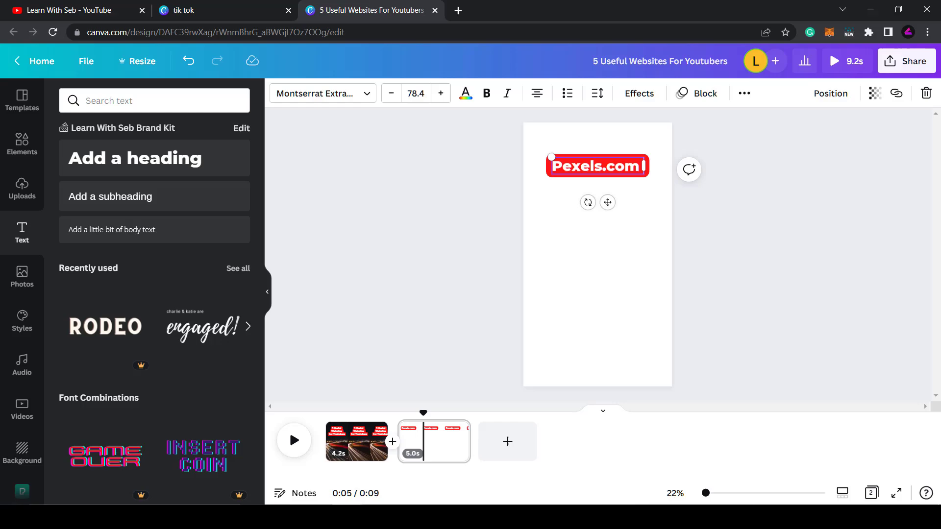
type(" Videos & Photos")
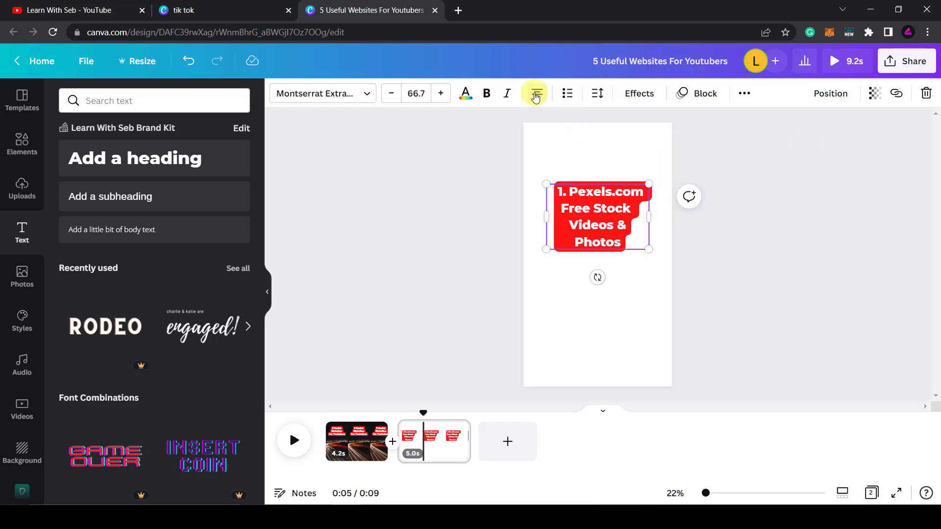
left_click(537, 94)
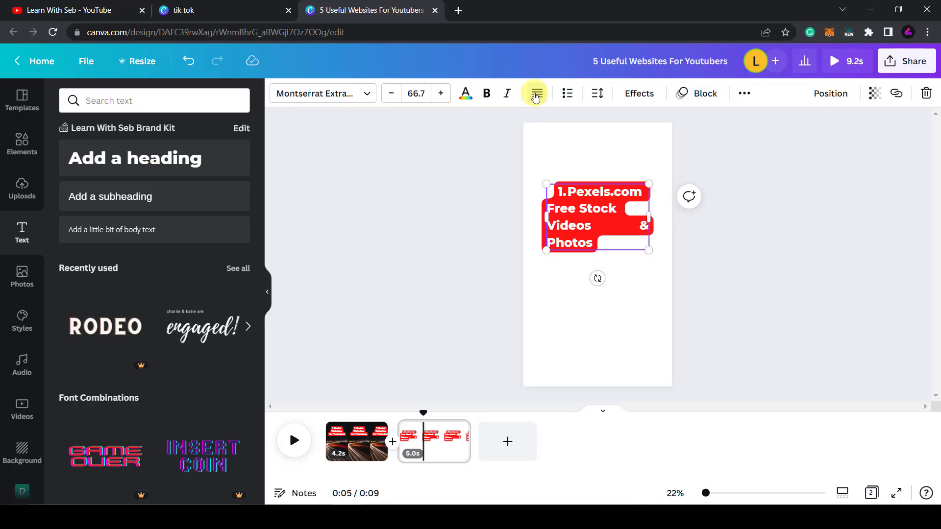
left_click(536, 95)
left_click(536, 95)
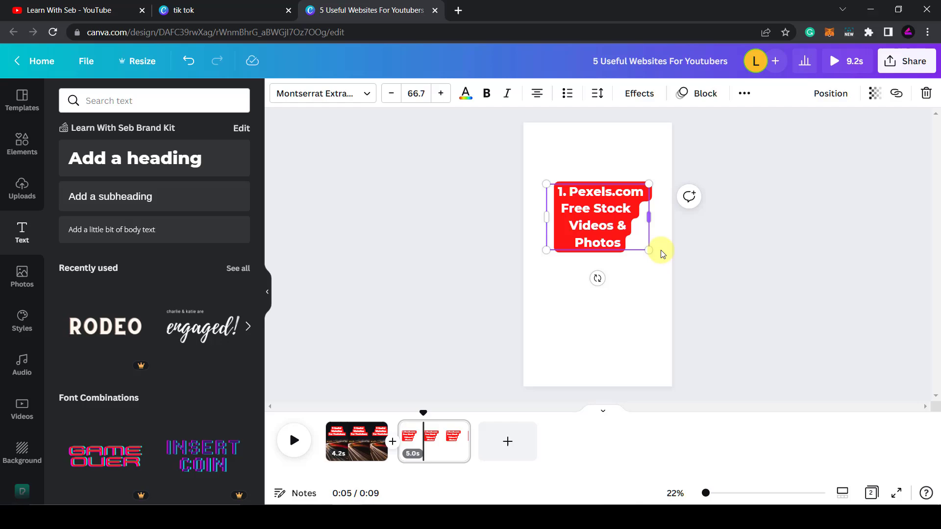
left_click_drag(649, 250, 657, 256)
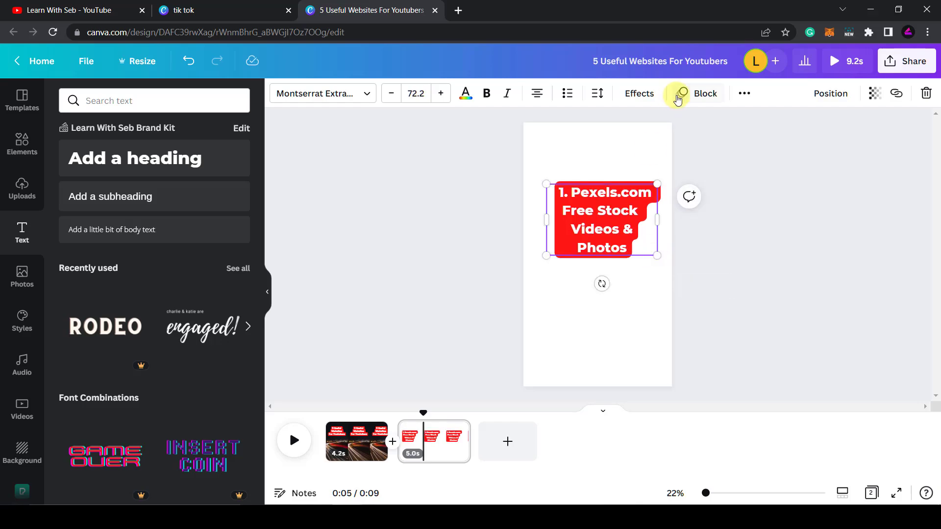
Set the Pexels caption's Background effect to roundness 48 and spread 65, testing transparency.
left_click(635, 98)
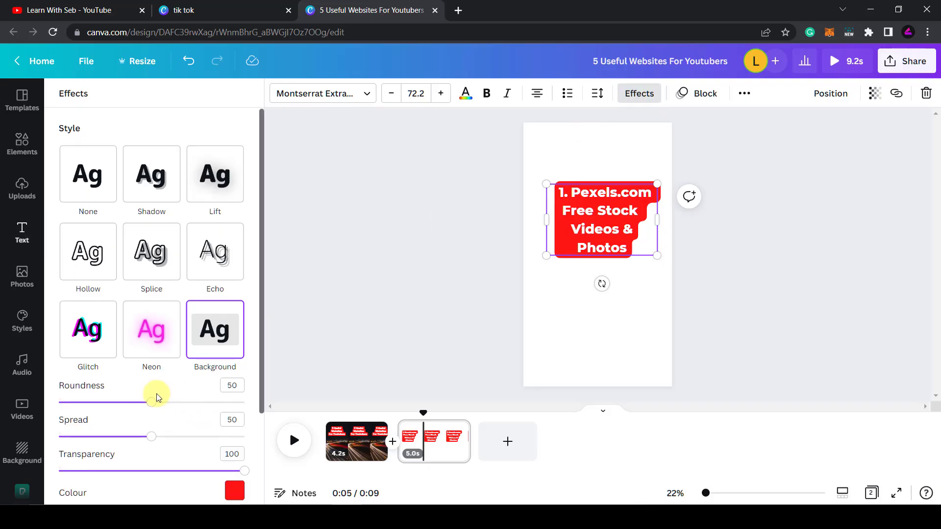
scroll(152, 373, "down", 3)
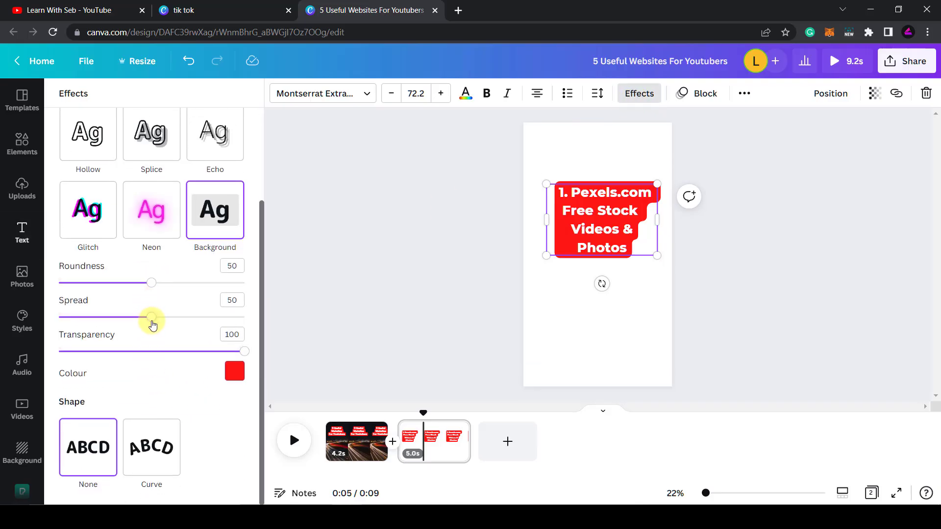
left_click_drag(152, 324, 105, 321)
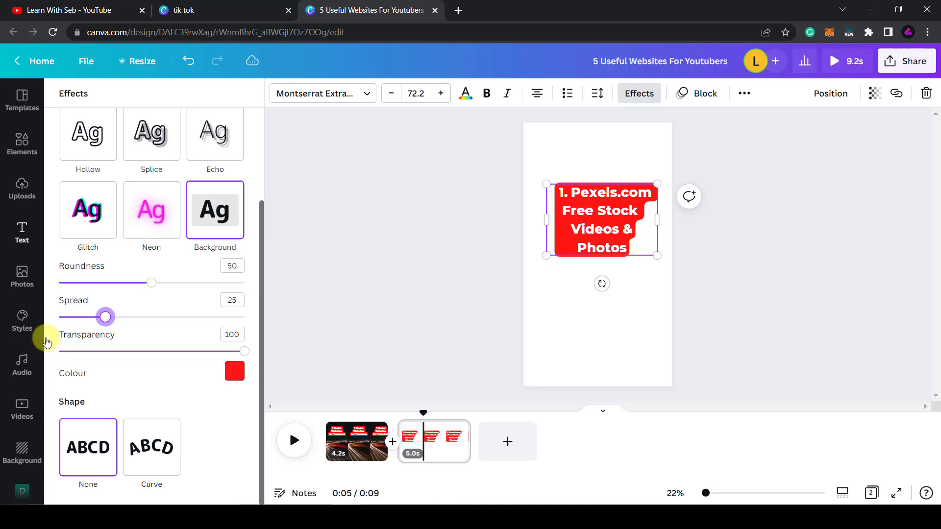
left_click_drag(47, 342, 150, 318)
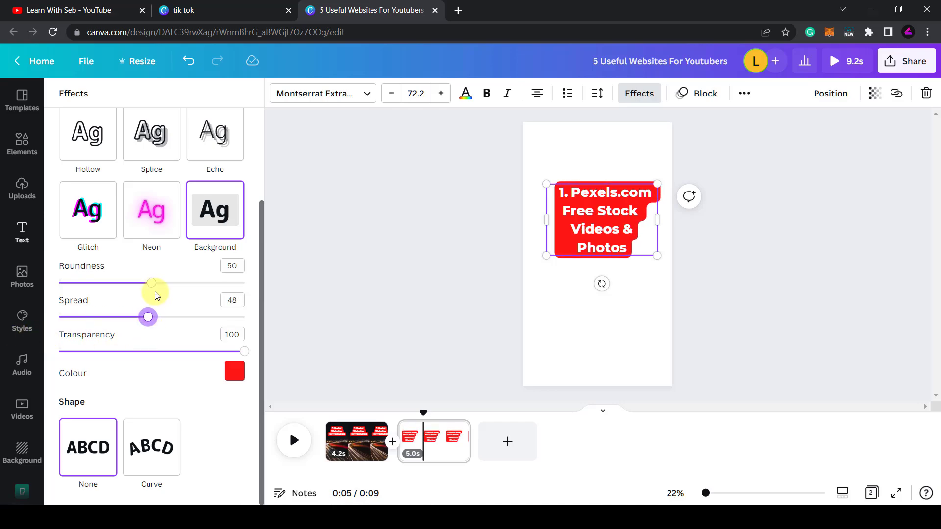
mouse_move(154, 285)
left_mouse_down()
mouse_move(248, 290)
mouse_move(7, 301)
mouse_move(148, 283)
left_mouse_up()
mouse_move(247, 356)
left_mouse_down()
mouse_move(24, 357)
mouse_move(249, 354)
left_mouse_up()
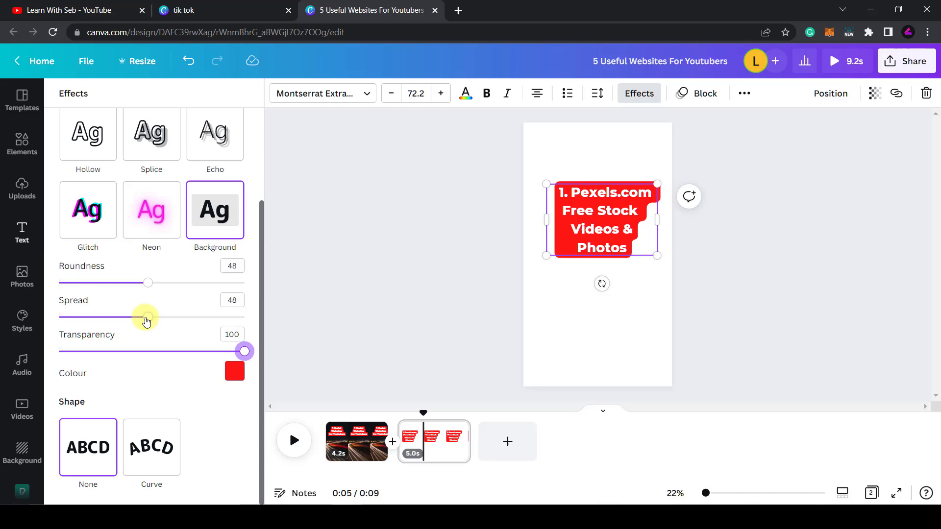
left_click_drag(150, 321, 180, 330)
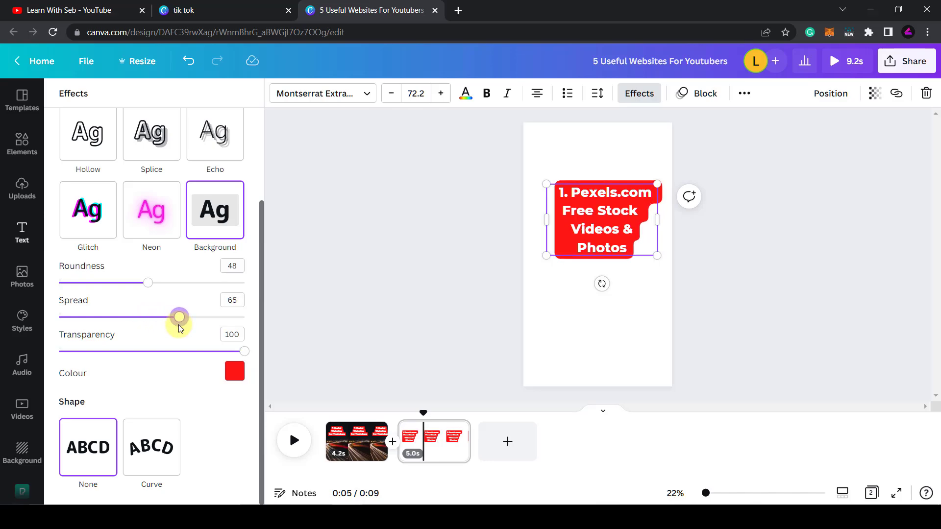
Left-align the Pexels caption and scroll the stock Videos library down to Sea.
left_click(542, 96)
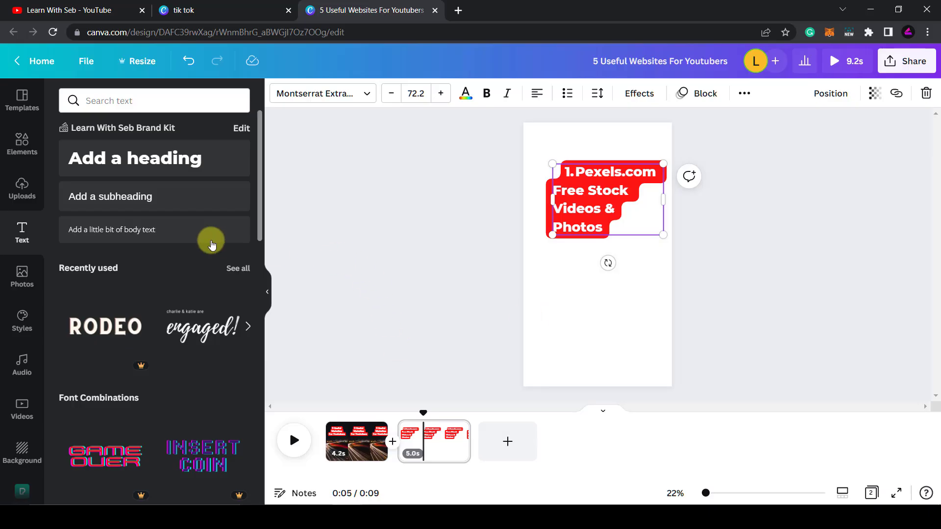
left_click(22, 409)
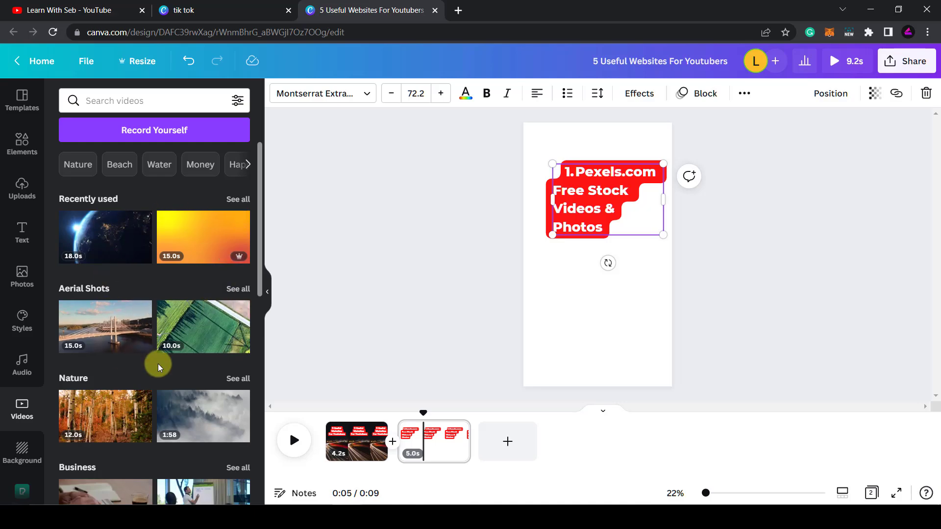
scroll(158, 363, "down", 4)
scroll(158, 363, "down", 9)
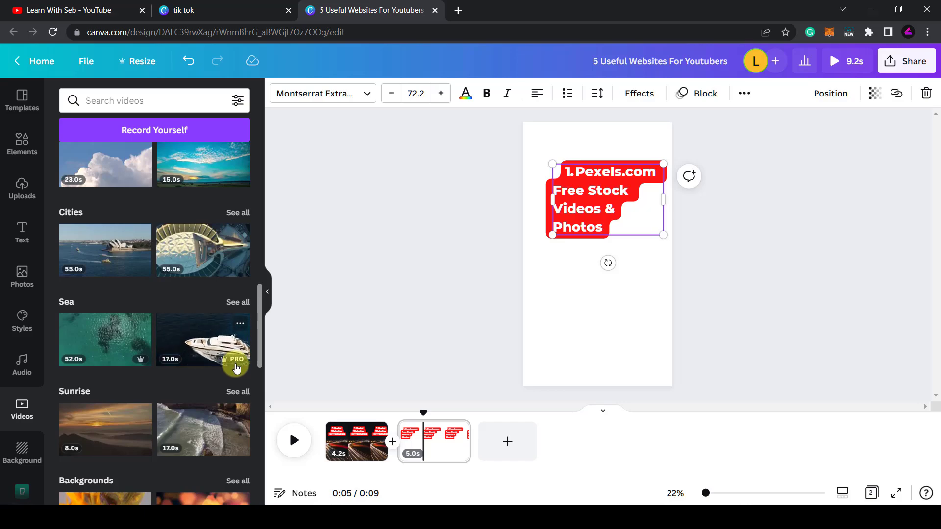
Check the yacht clip's details, then close them and deselect the caption.
left_click(240, 325)
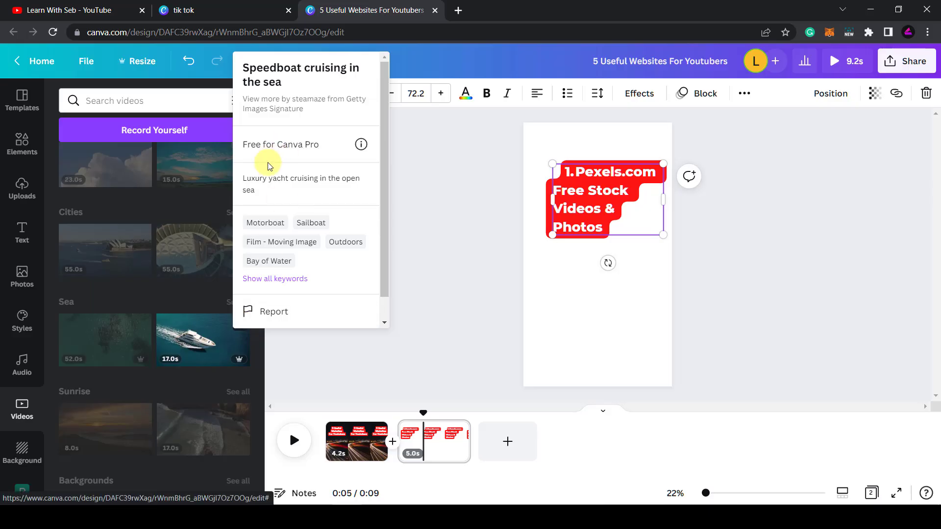
scroll(320, 224, "down", 1)
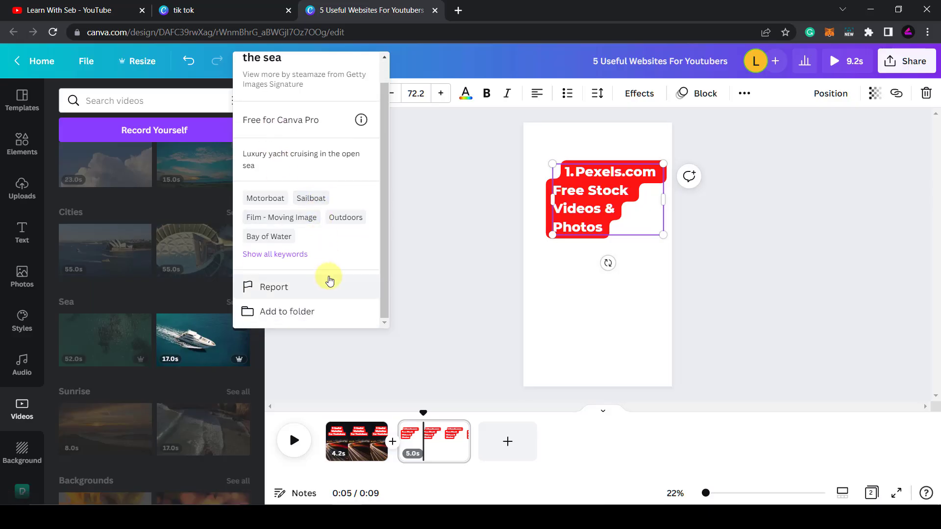
scroll(326, 278, "up", 1)
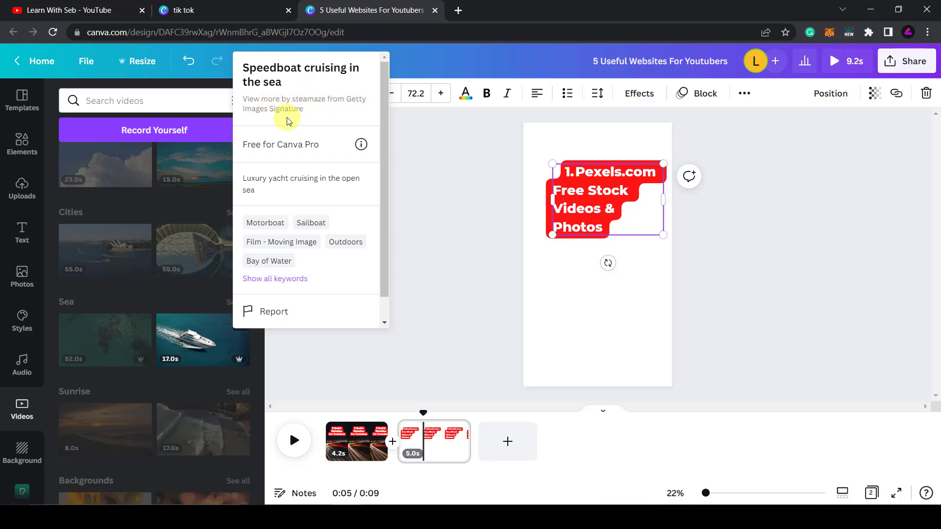
left_click(329, 382)
left_click(332, 381)
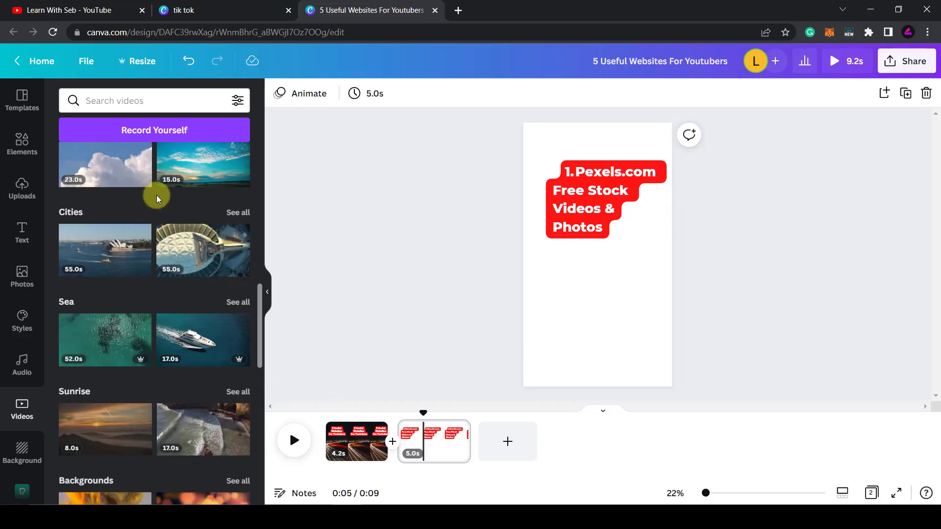
scroll(165, 226, "up", 4)
Drop the sky video onto page 2 and crop it to the vertical frame.
left_click_drag(185, 333, 537, 282)
double_click(589, 311)
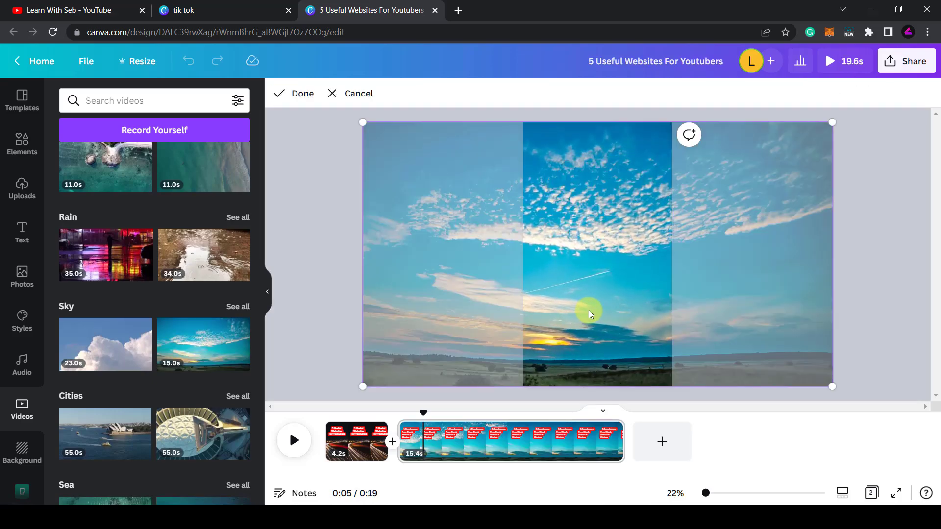
left_click_drag(577, 315, 604, 312)
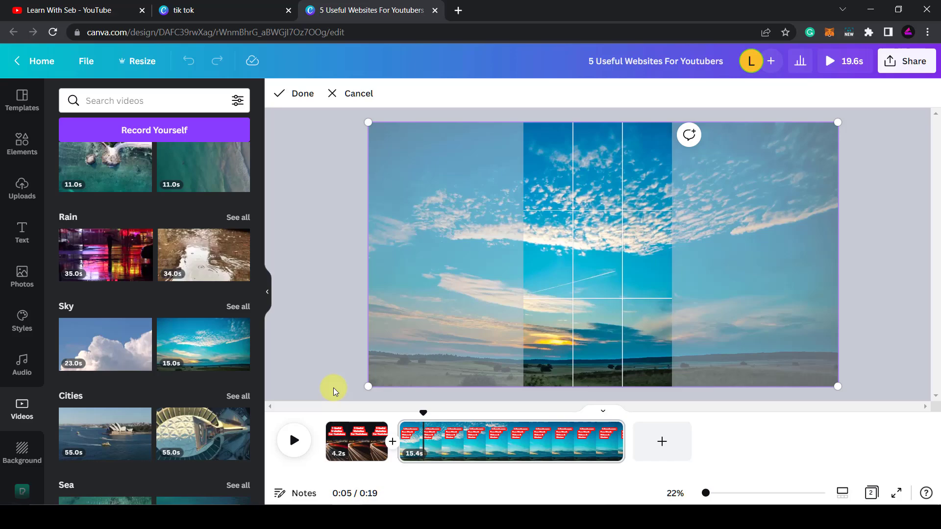
left_click(334, 387)
Preview pages 1 and 2, then trim the sky page to 3.6 seconds.
left_click(293, 441)
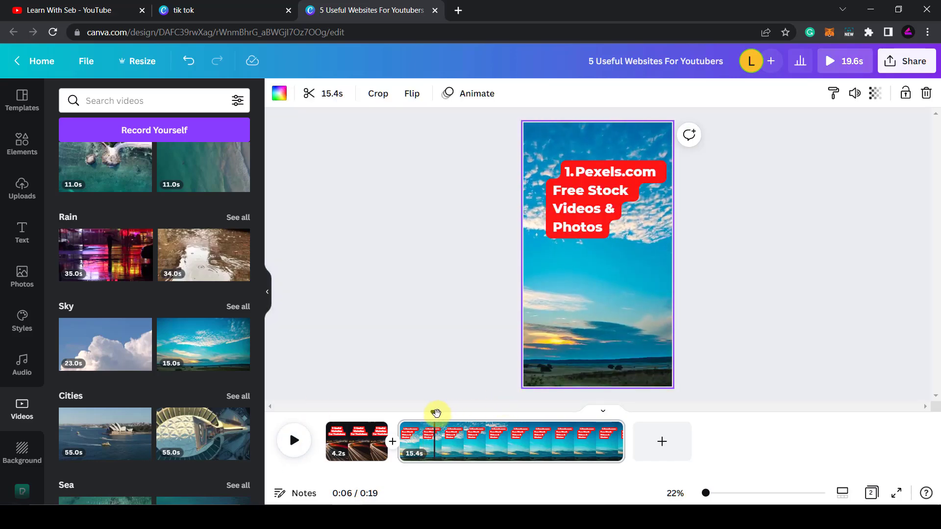
left_click_drag(436, 413, 387, 426)
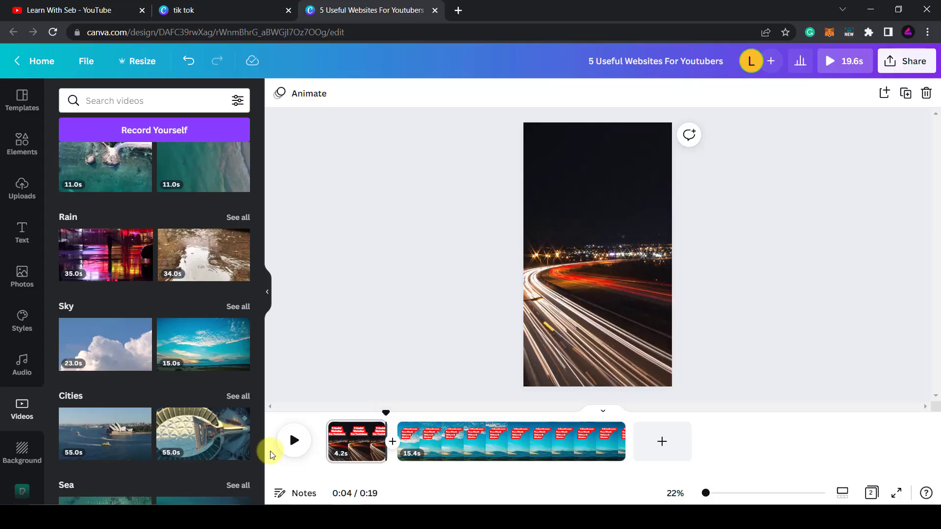
left_click(292, 443)
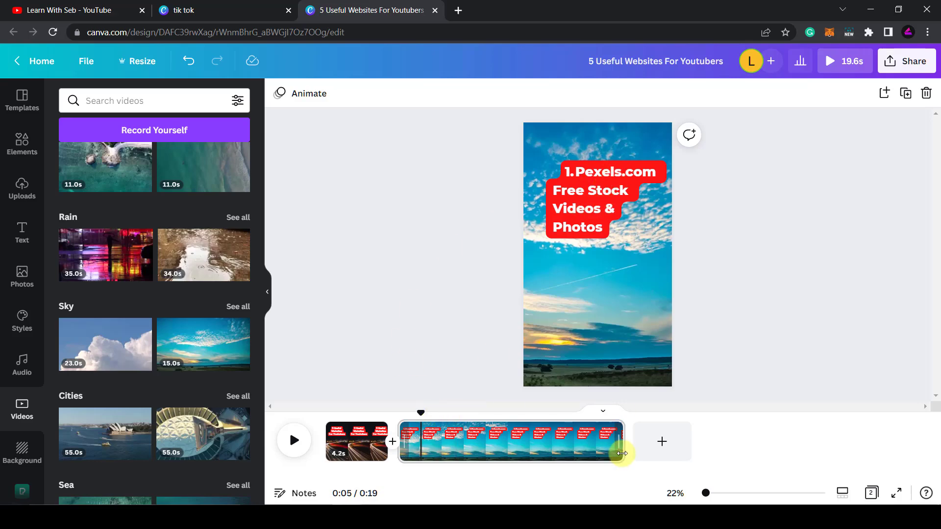
left_click_drag(623, 445, 447, 445)
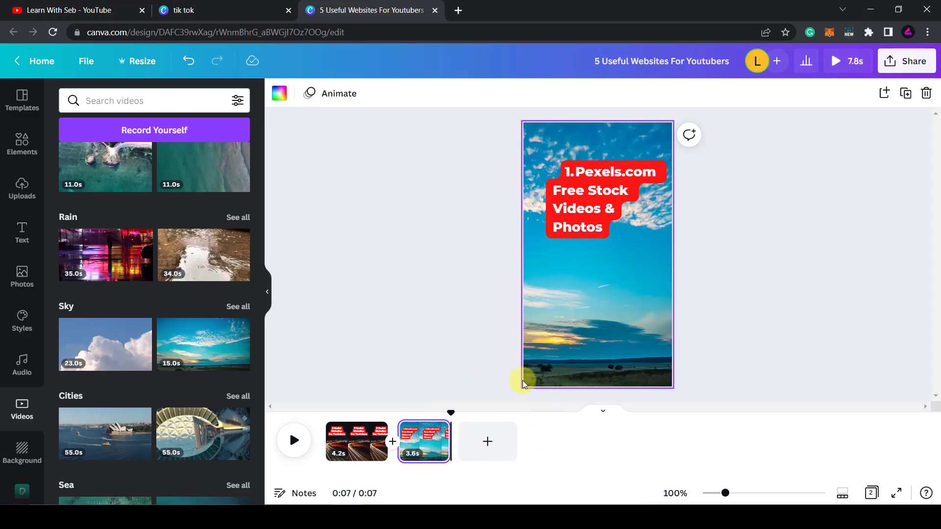
Duplicate the 3.6-second sky page repeatedly until the video has six pages.
left_click(428, 445)
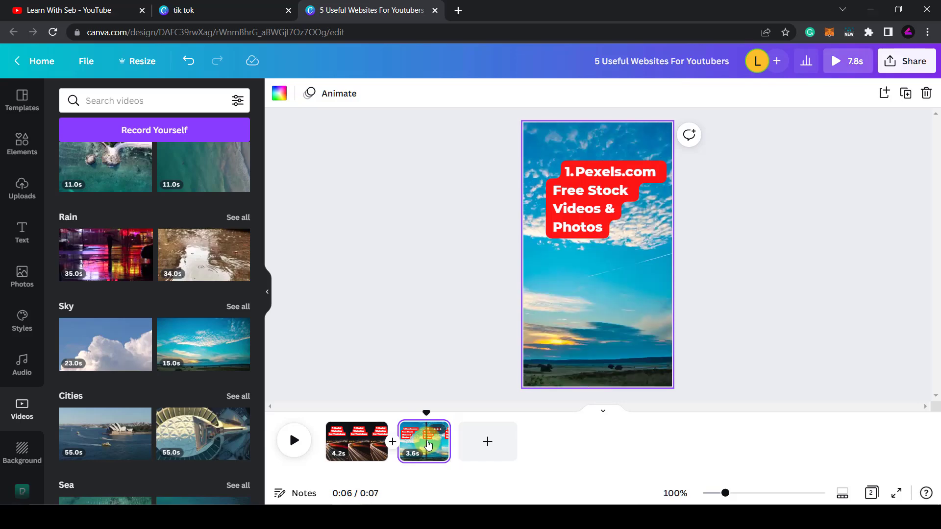
right_click(428, 444)
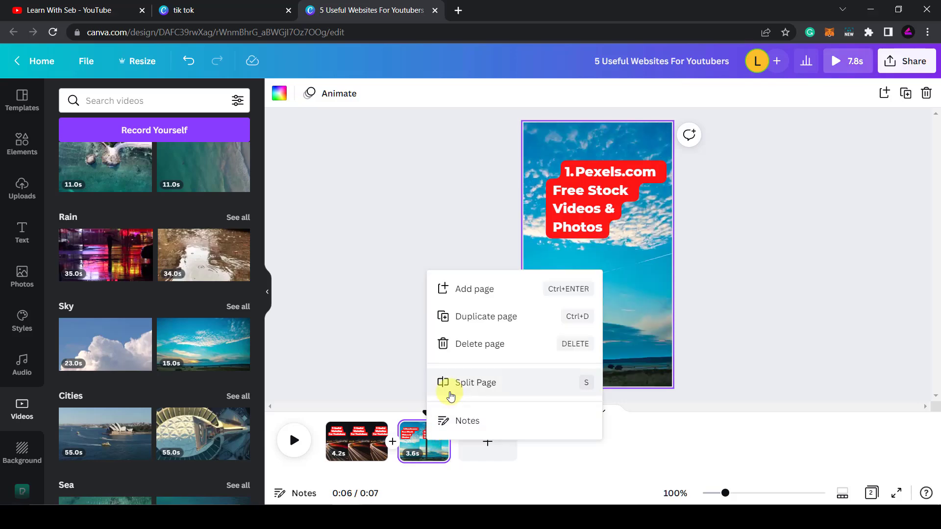
left_click(485, 317)
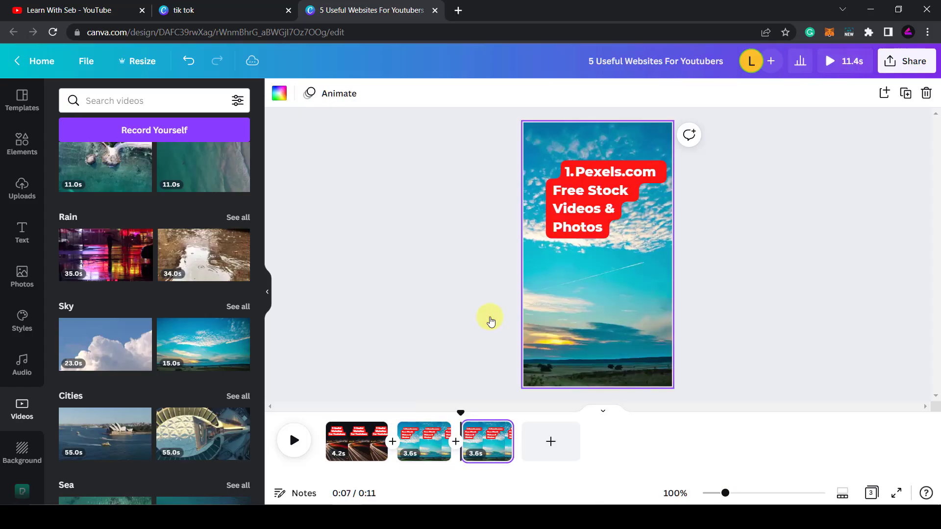
right_click(486, 451)
left_click(543, 311)
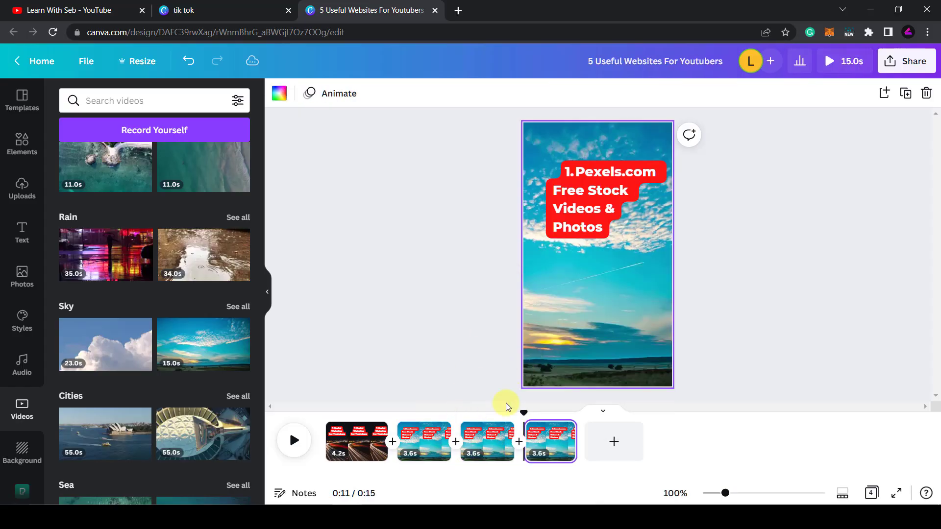
right_click(487, 438)
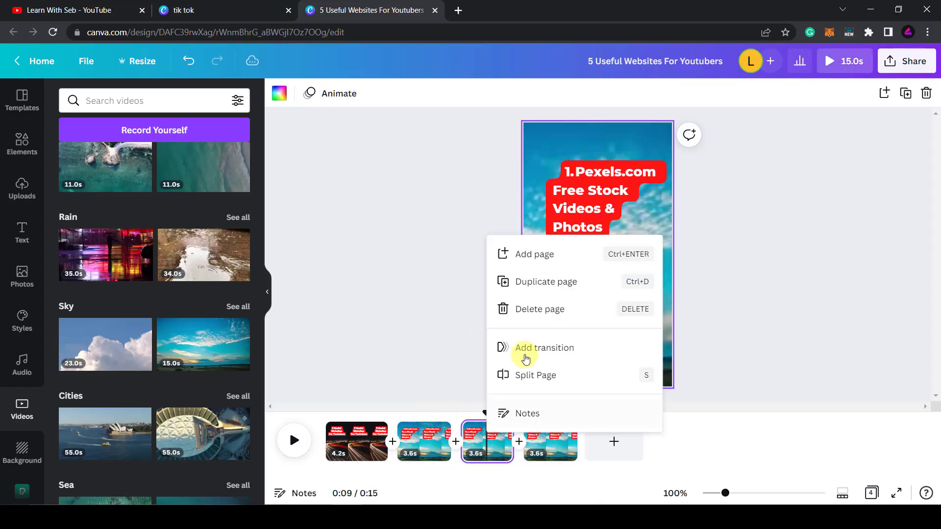
left_click(544, 283)
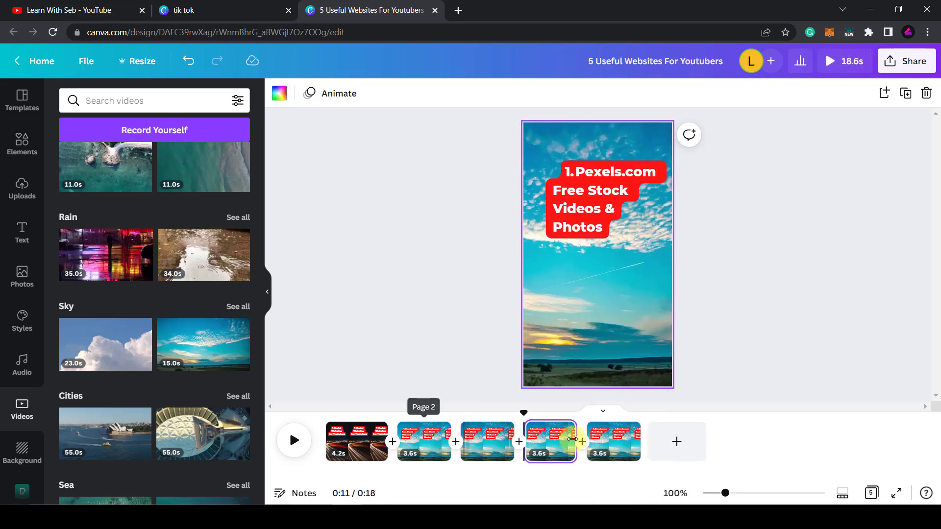
right_click(623, 438)
left_click(657, 309)
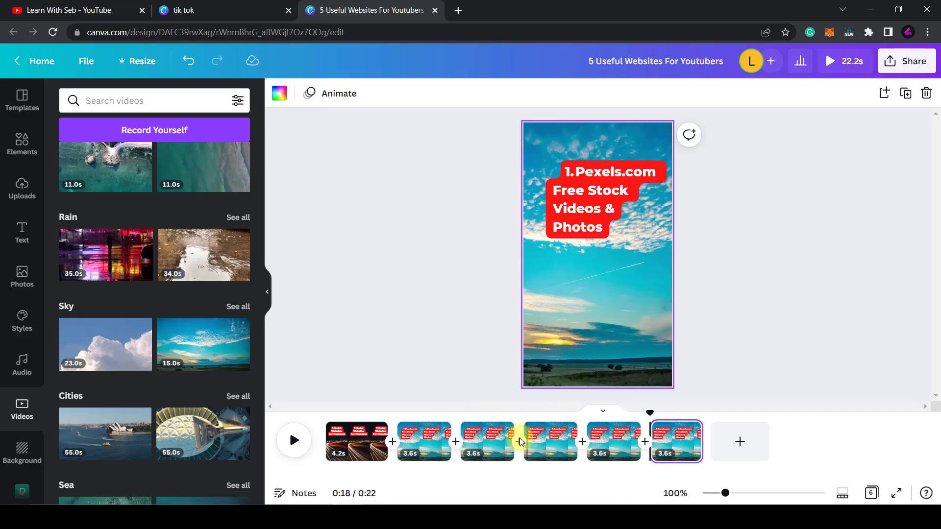
left_click(487, 441)
Retitle page 3's caption and add a man-with-phone video to it.
left_click(590, 191)
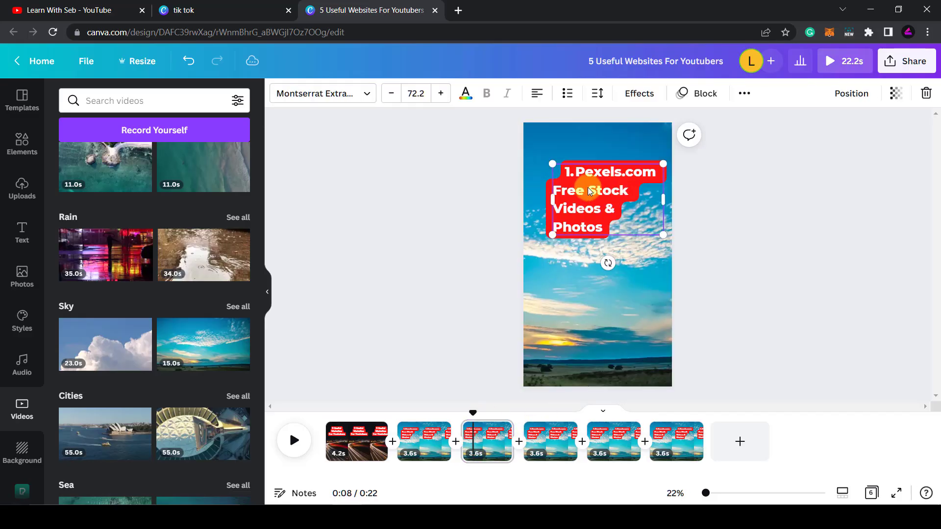
double_click(589, 191)
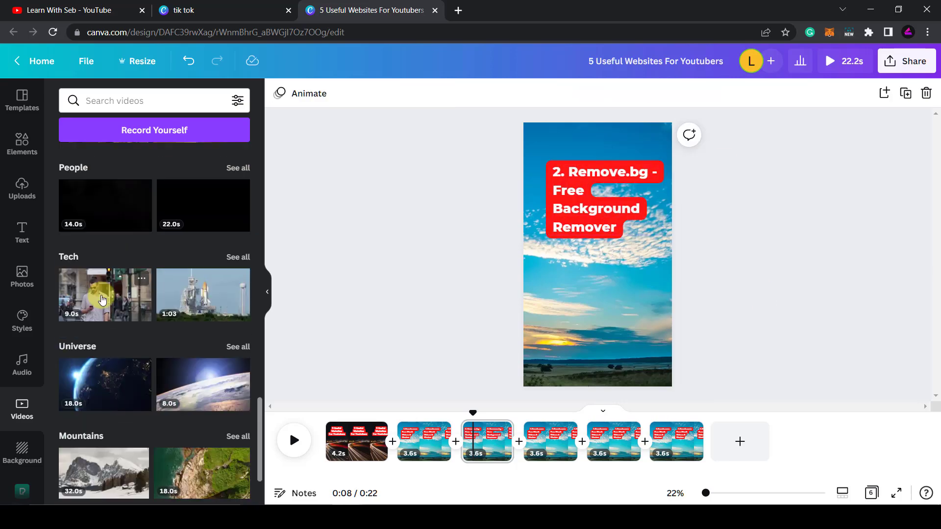
left_click_drag(105, 295, 576, 448)
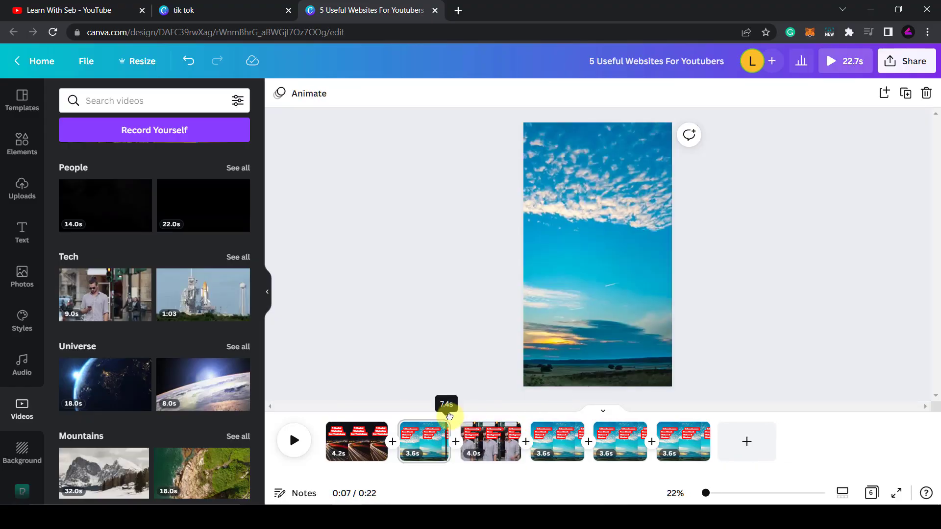
left_click(294, 440)
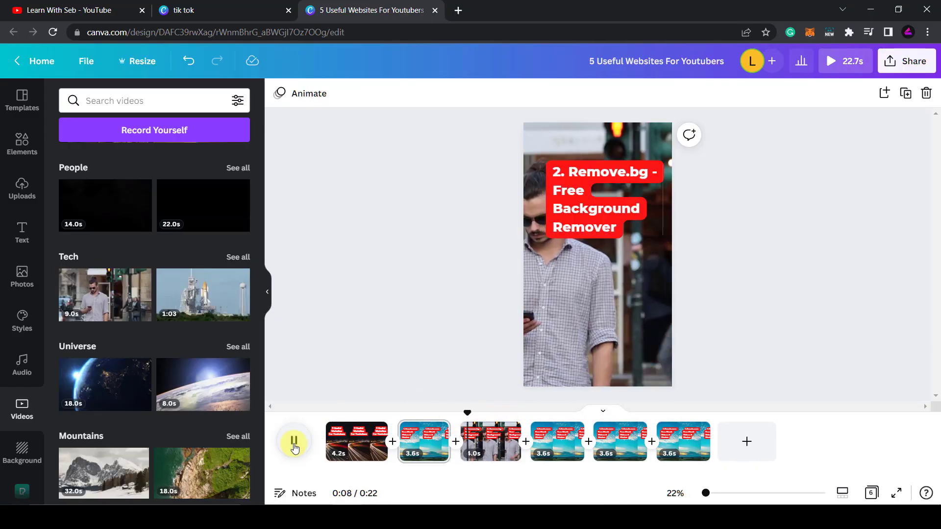
left_click(578, 287)
Caption page 4 '3. Canva Free Graphic Design Tool' and add a man-at-laptop clip.
left_click(562, 449)
type("3. Canva Free ")
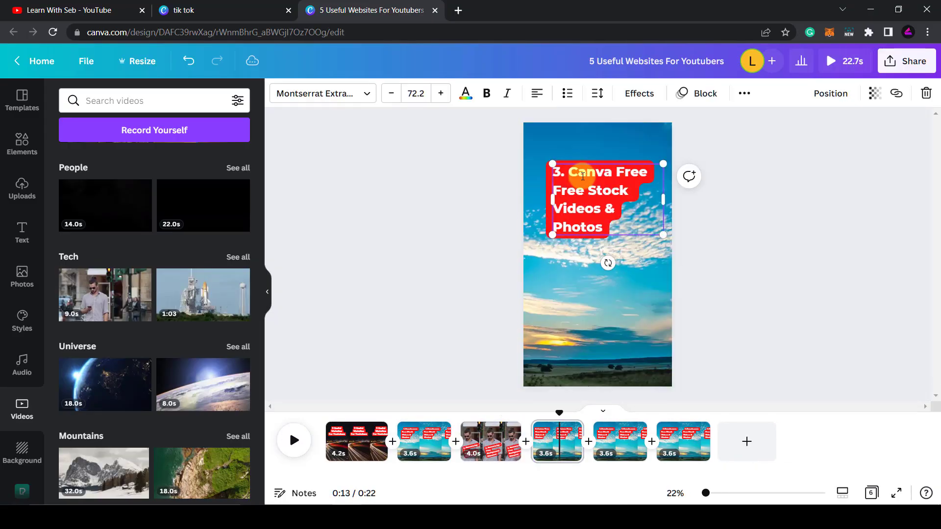
type("Graphic Design Tool")
left_click(153, 101)
type("can")
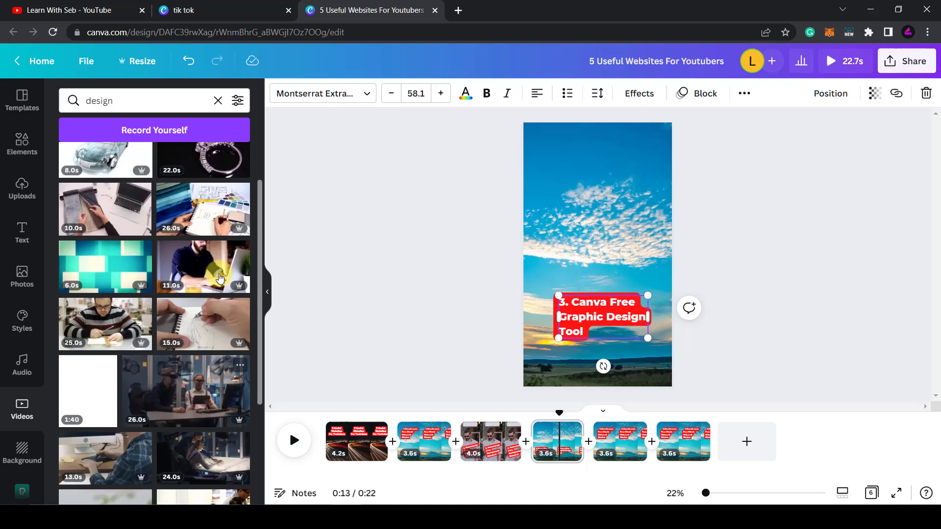
left_click(294, 440)
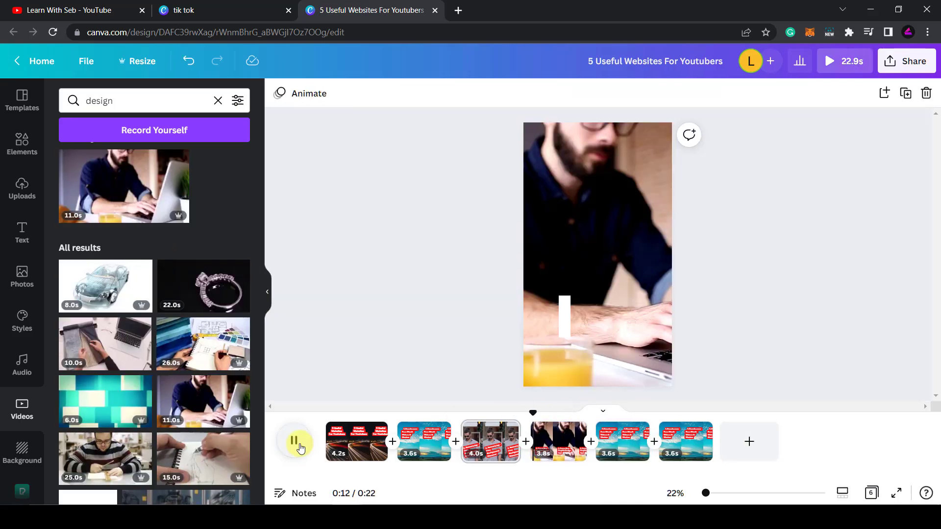
Caption page 5 '4. Tubebuddy - Grow Your Yout…' and write 'Jasper AI - Speed Up Your Writing'.
left_click(621, 441)
left_click(567, 161)
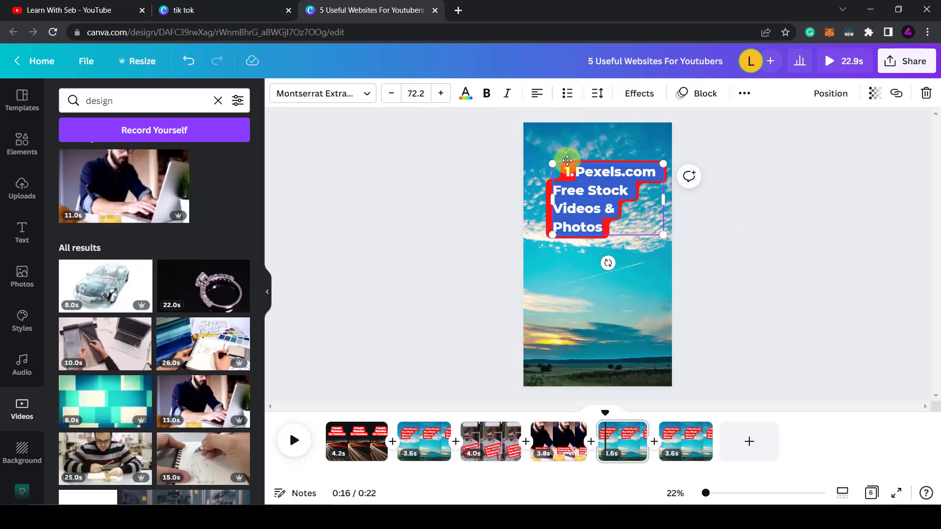
type("4. Tubebuddy - Grow Your Youtube Channel")
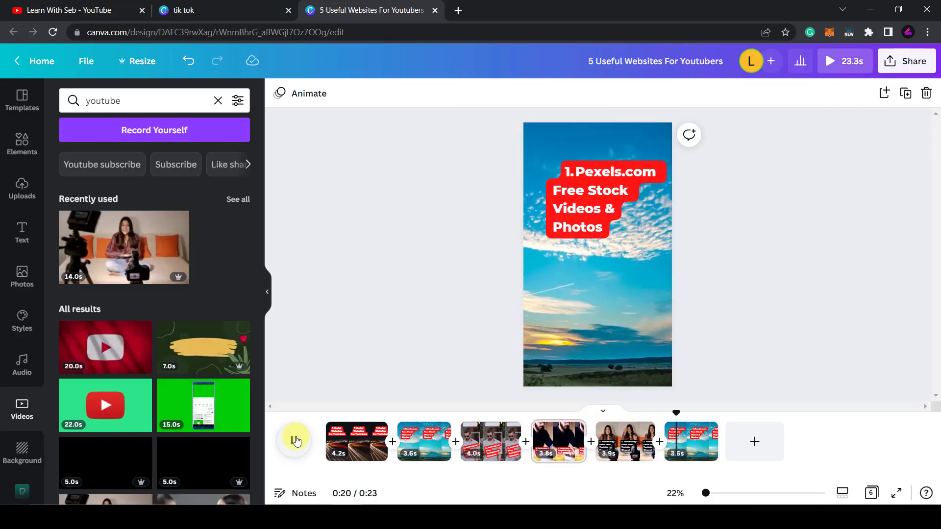
type("Jasper A")
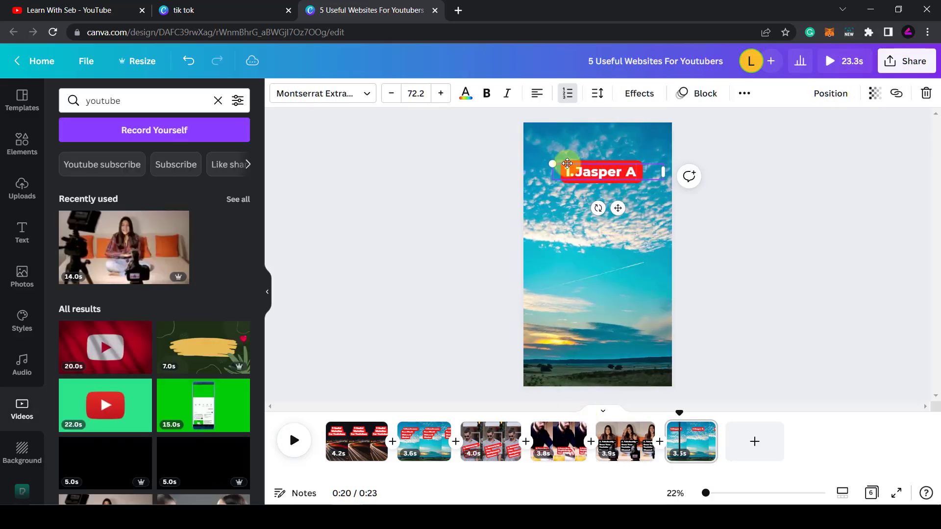
type("I - Speed Up Your Writing")
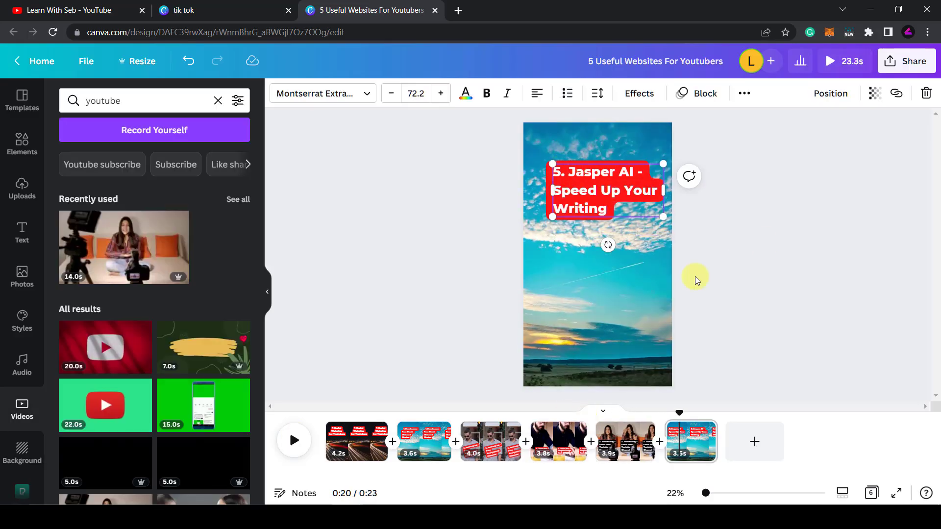
left_click(695, 276)
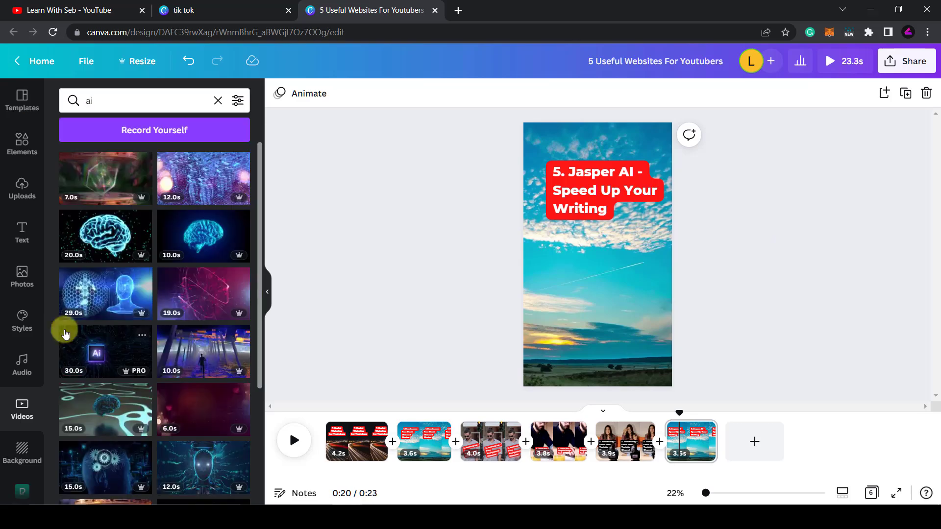
Put an AI-themed video behind page 6 and select the Jasper AI caption.
left_click_drag(63, 332, 638, 329)
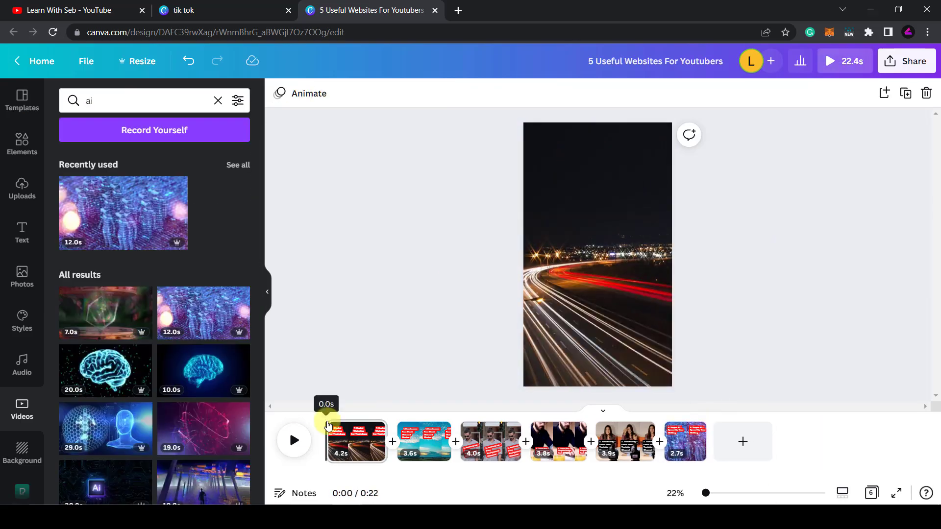
left_click(293, 440)
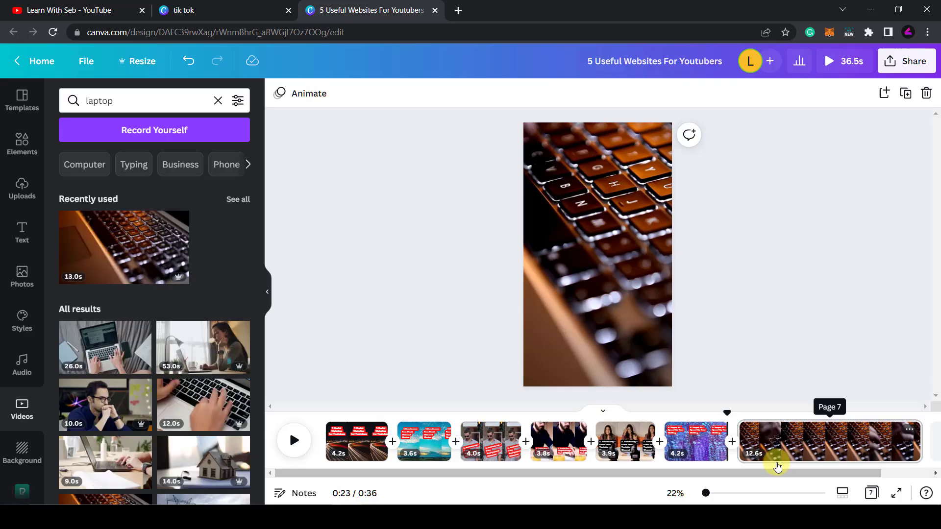
left_click(692, 449)
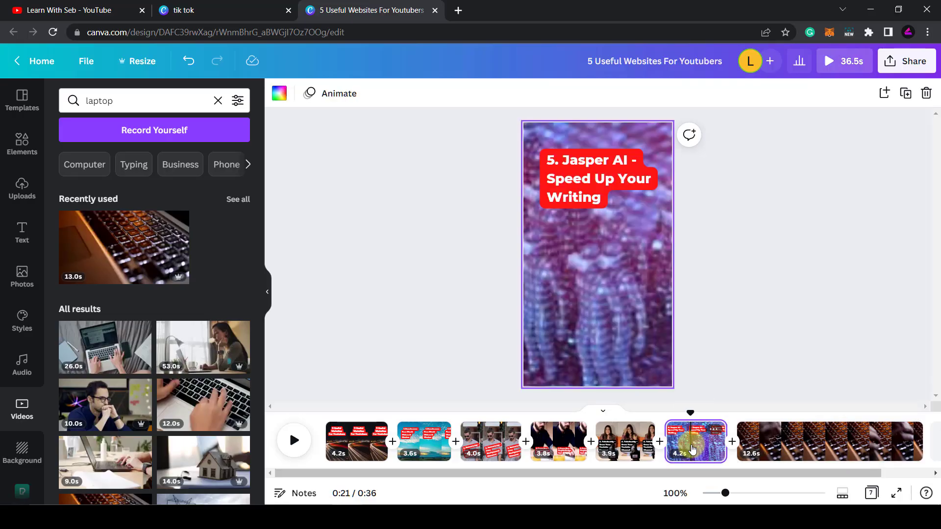
left_click(569, 202)
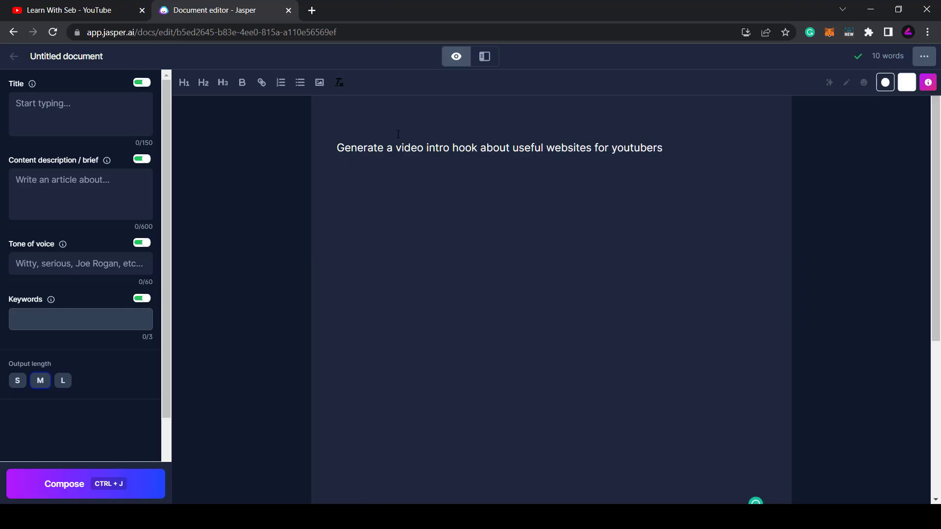
Generate more intro hook text in Jasper and start a new paragraph before 'There'.
key("ctrl+j")
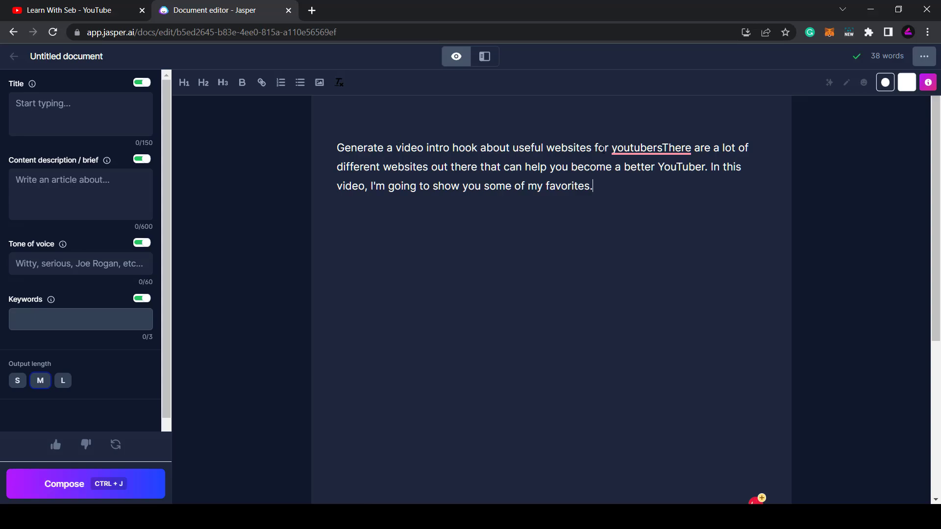
mouse_move(626, 142)
left_click(101, 488)
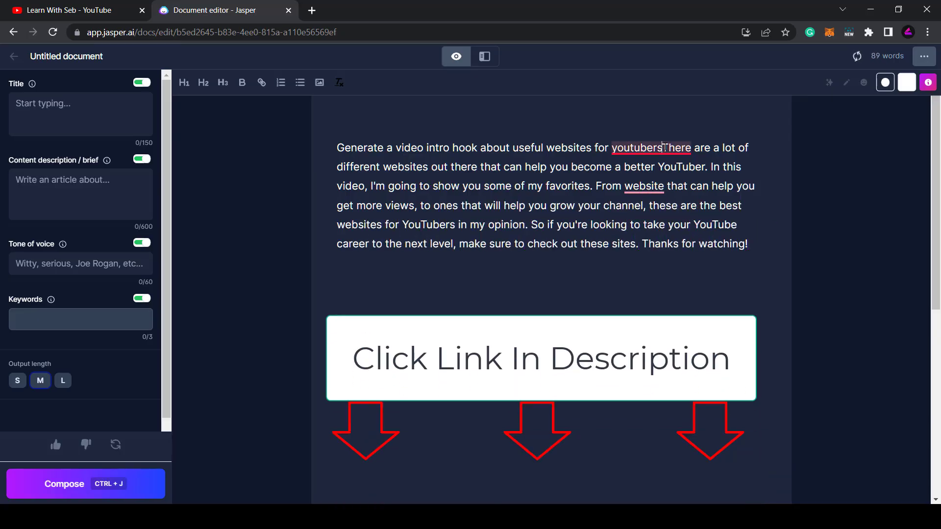
left_click(664, 147)
key("Return")
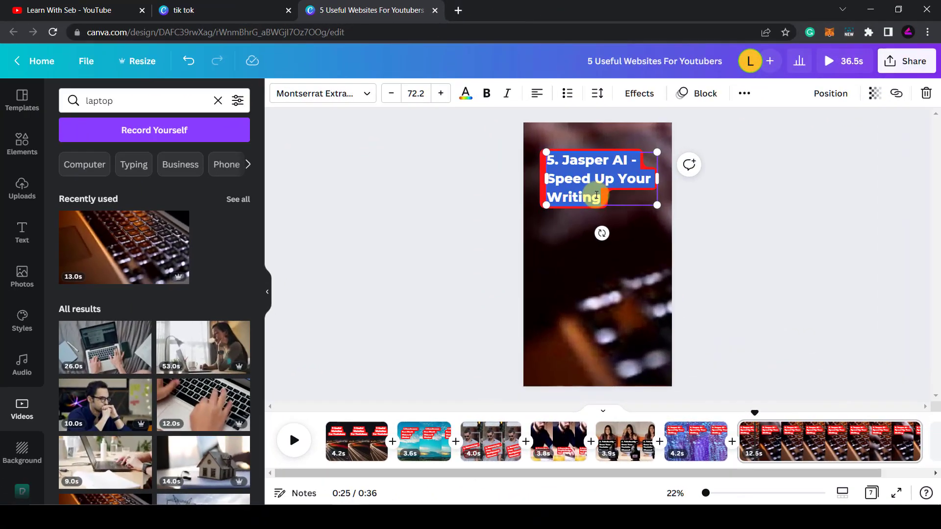
Change the last caption to 'Learnwithseb.com' and shrink it to fit one line.
type("Learnwithseb")
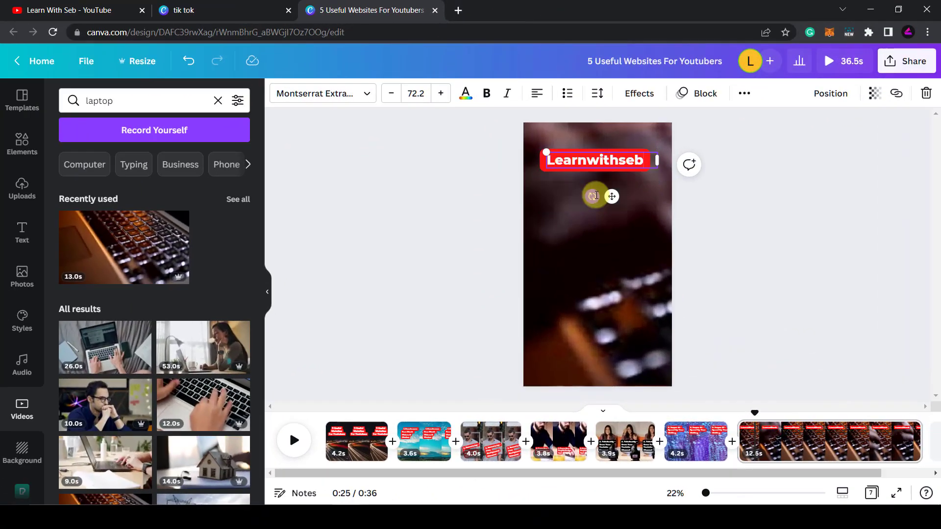
type(".com")
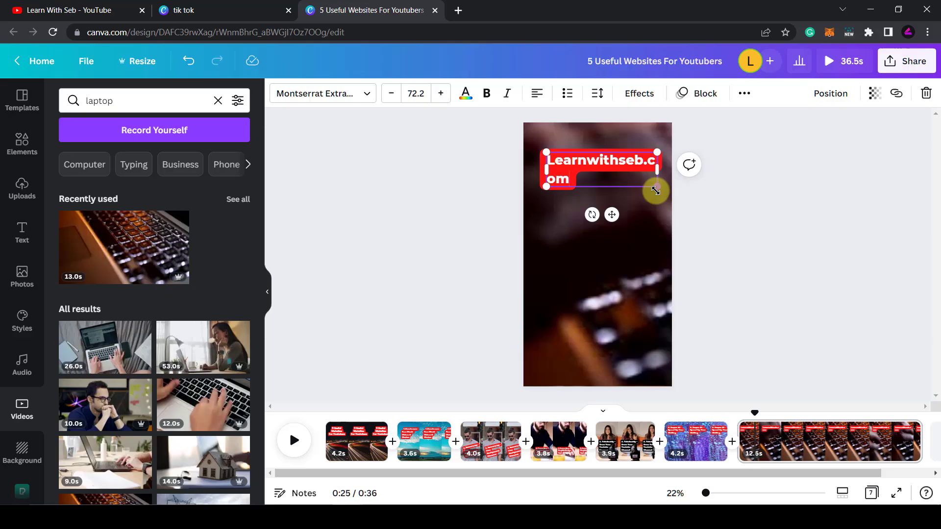
left_click_drag(655, 190, 630, 296)
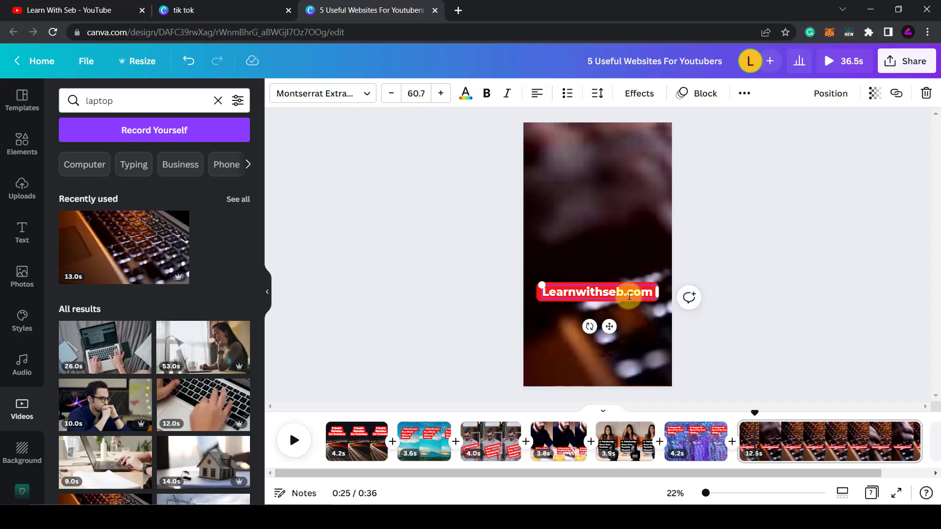
left_click(737, 267)
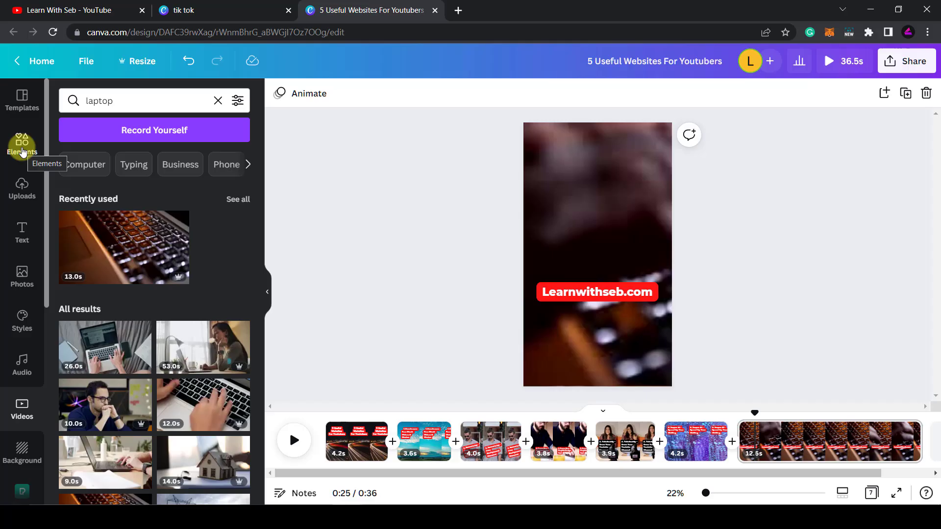
Search the Elements library for 'subscribe', filtered to Graphics.
left_click(22, 147)
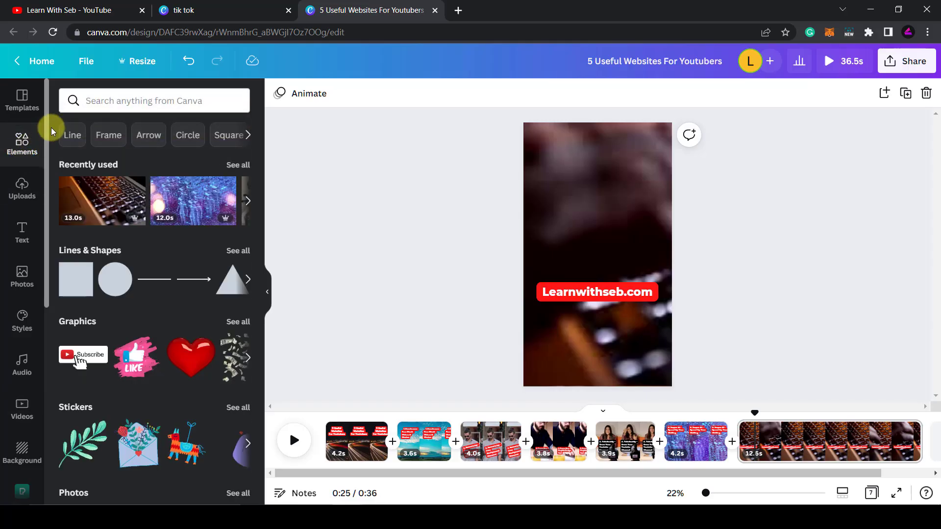
left_click(101, 104)
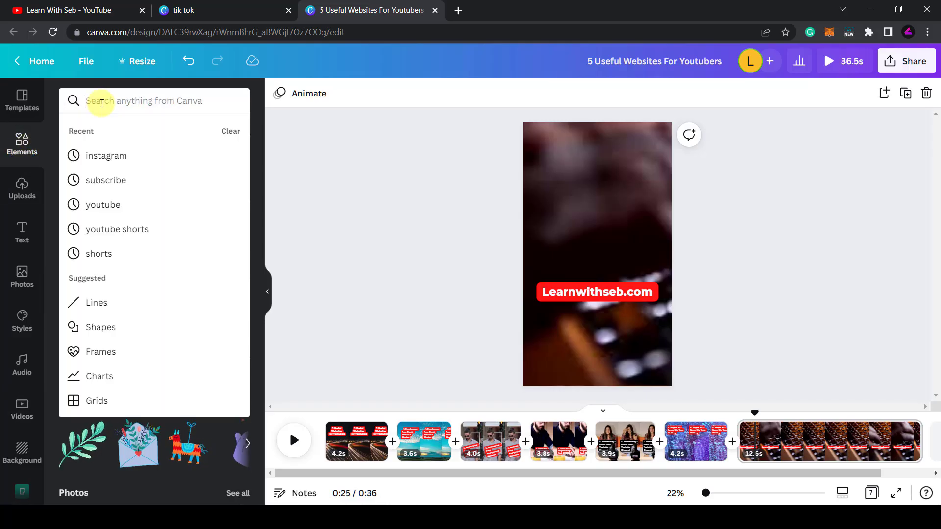
type("subscribe")
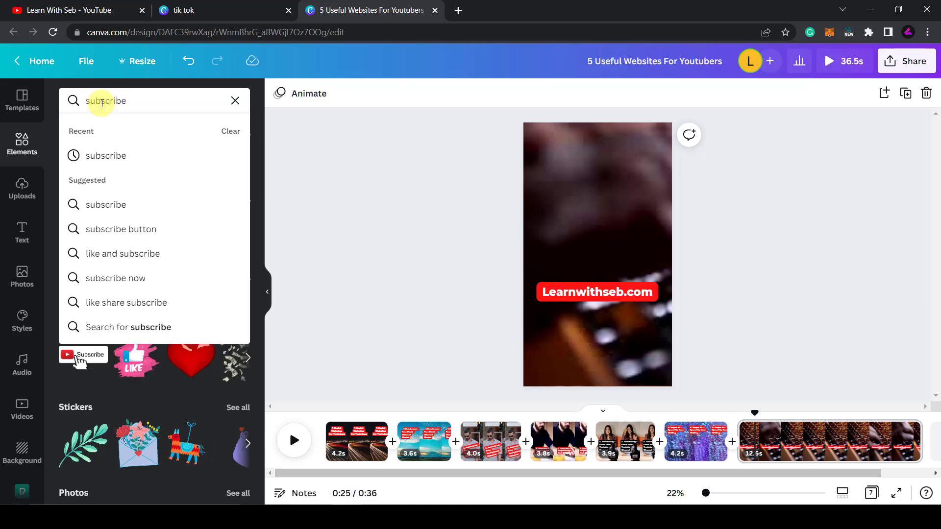
key("Return")
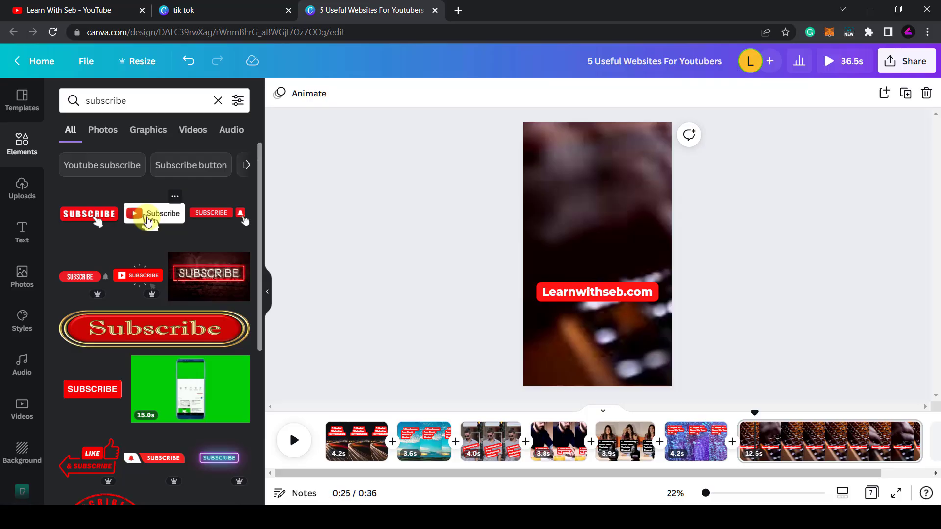
scroll(178, 315, "down", 5)
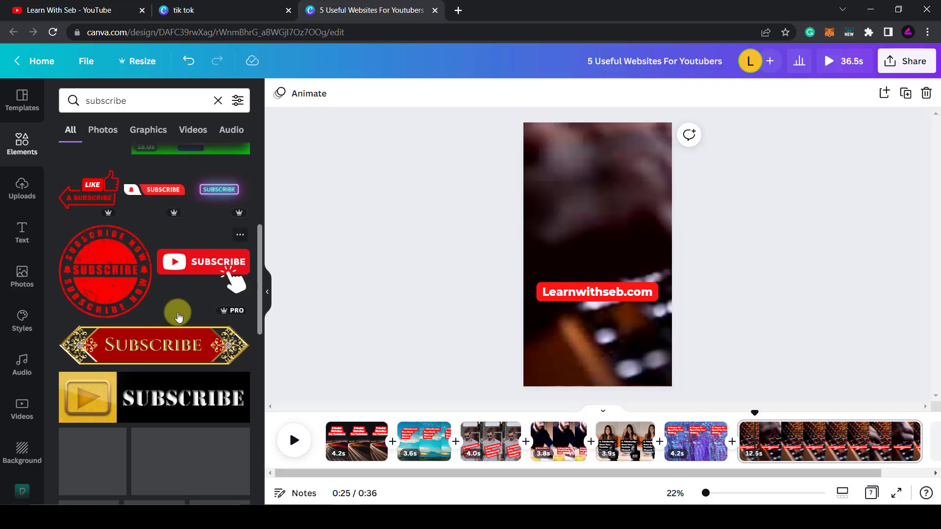
left_click(167, 131)
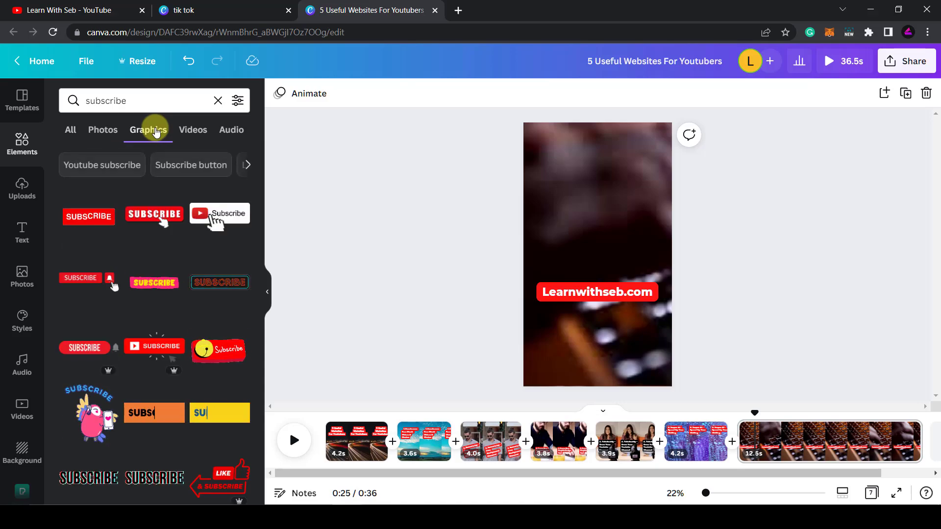
Place two SUBSCRIBE graphics on the last page and play the video from the beginning.
left_click_drag(74, 222, 553, 231)
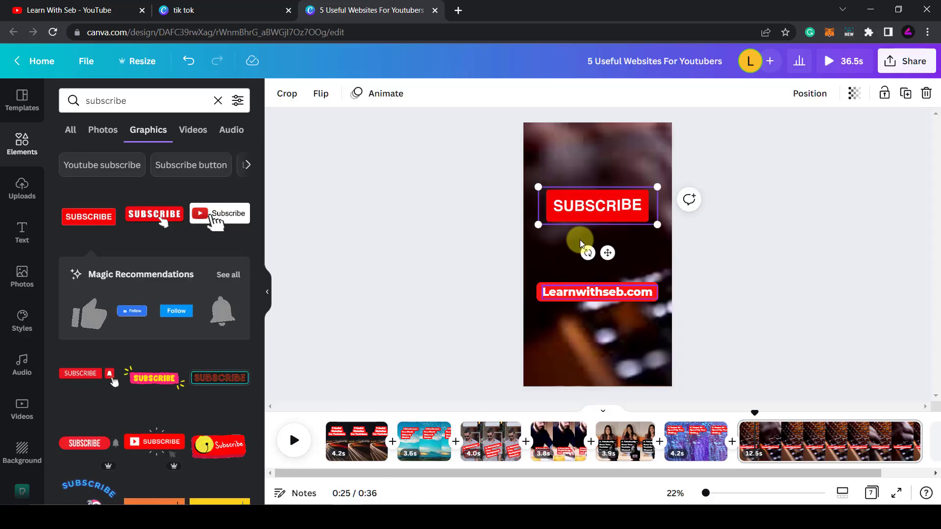
scroll(168, 411, "down", 3)
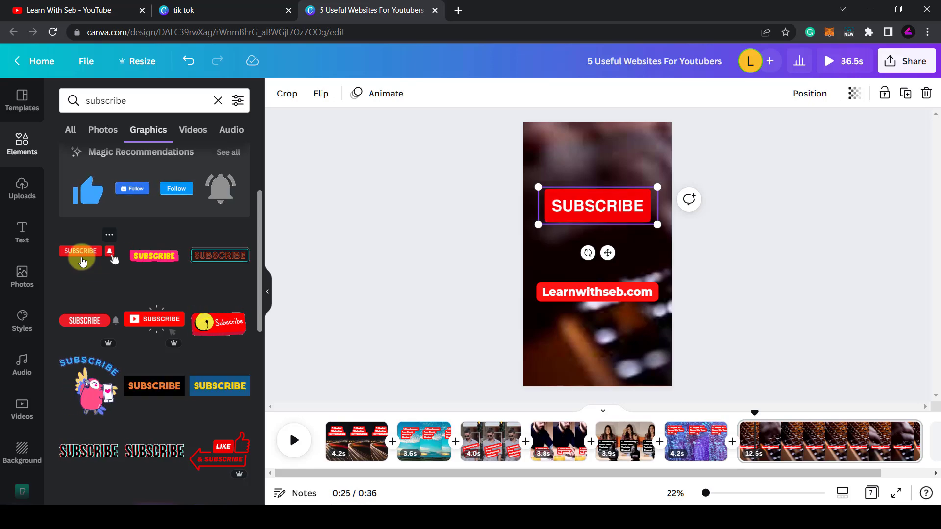
left_click_drag(151, 254, 568, 254)
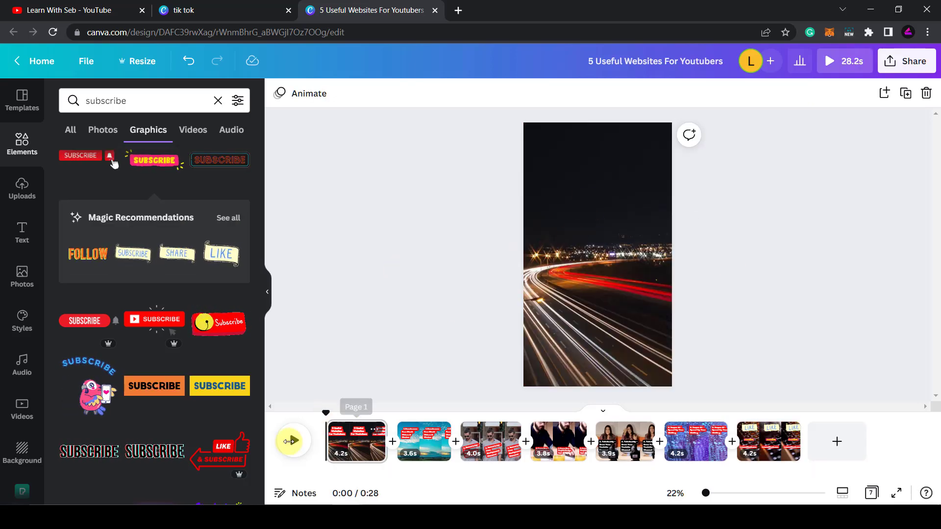
left_click(291, 441)
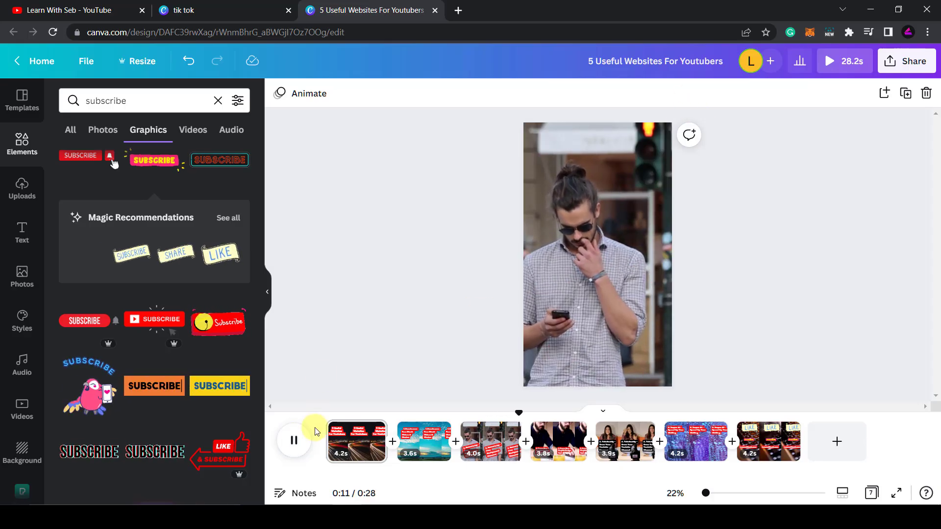
Pause playback and set the download to MP4 Video with all seven pages selected.
left_click(294, 440)
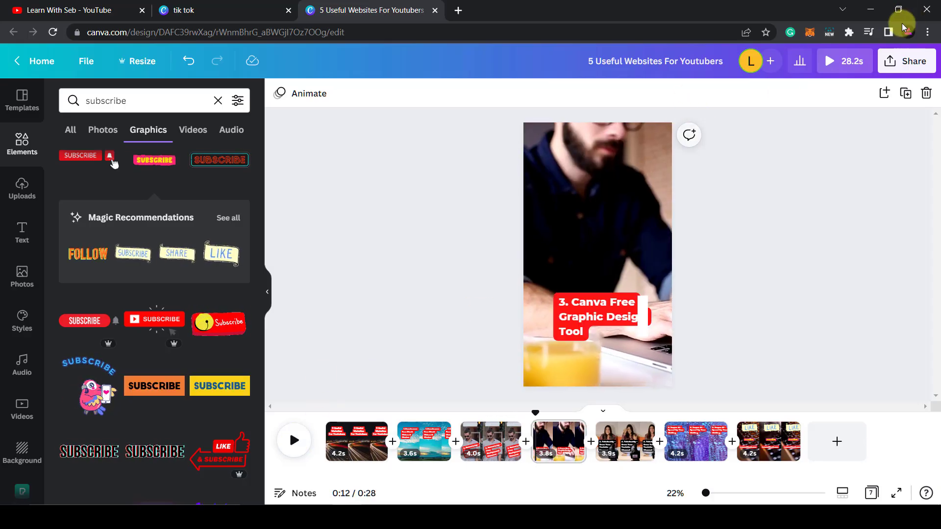
left_click(889, 64)
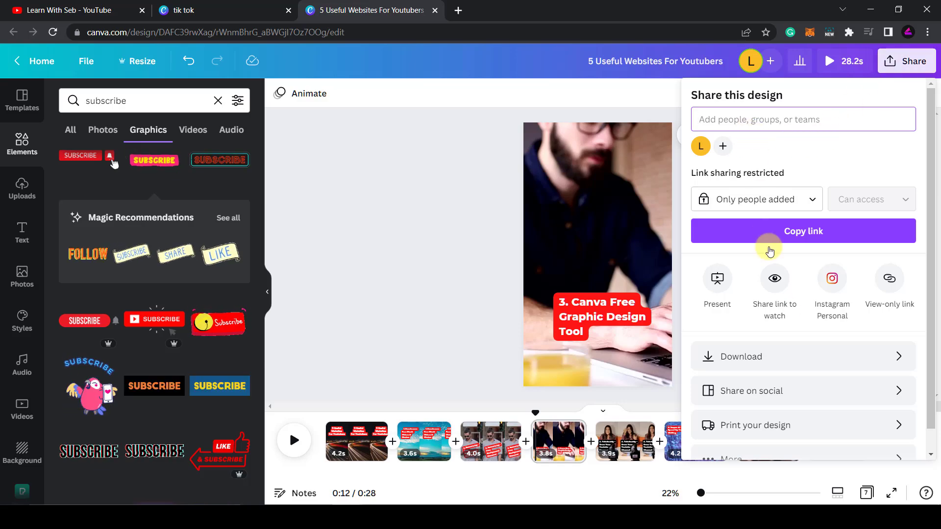
left_click(792, 363)
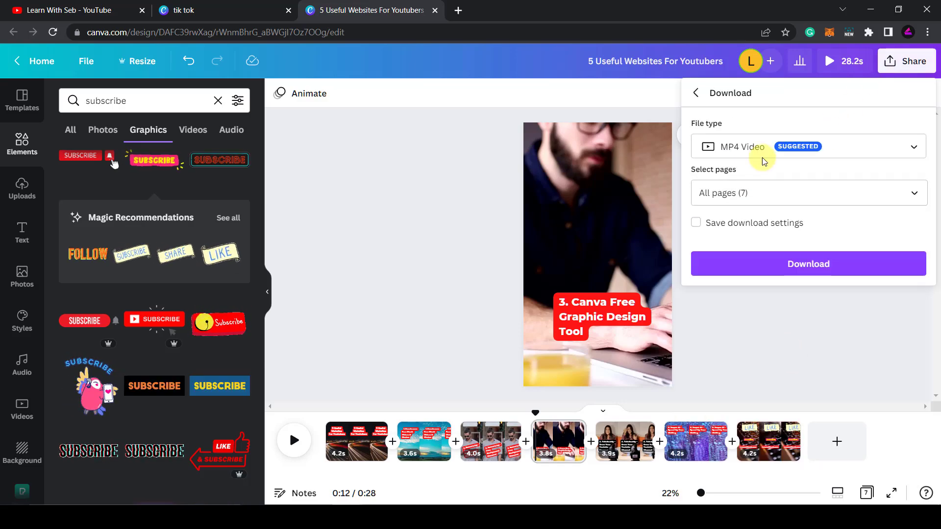
left_click(790, 193)
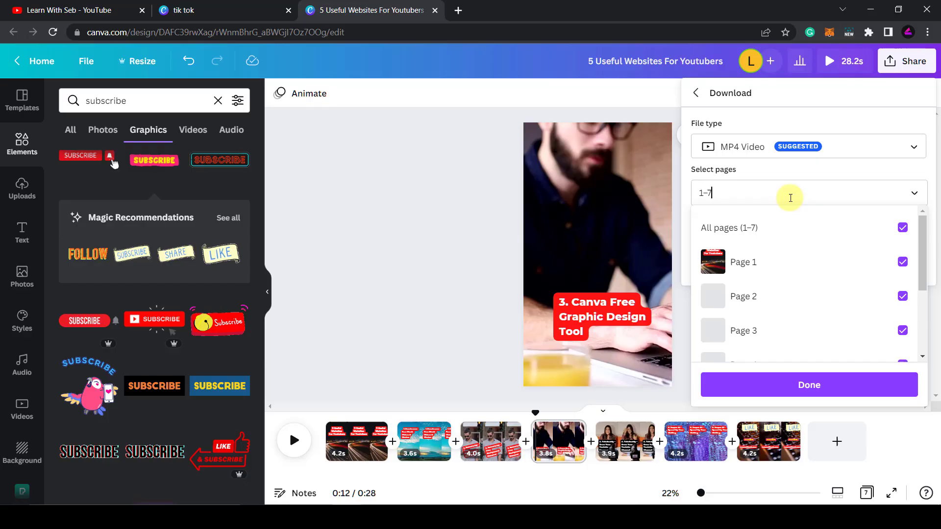
left_click_drag(920, 238, 920, 299)
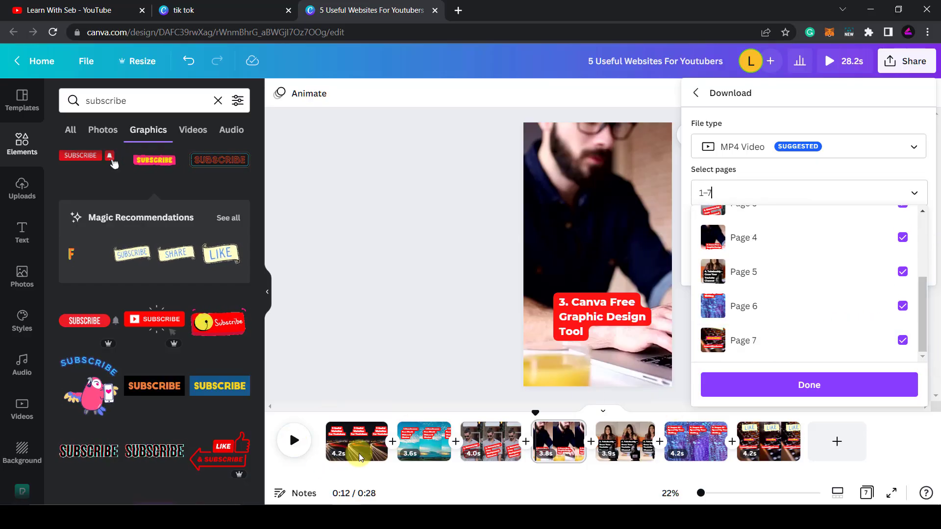
left_click(837, 387)
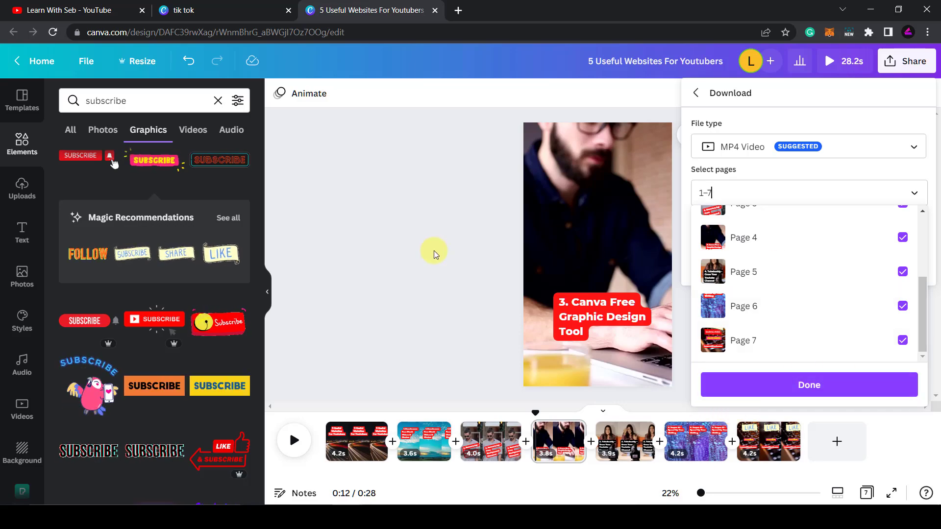
Open and close YouTube's Upload video dialog, then close Canva's download panel on page 7.
left_click(96, 9)
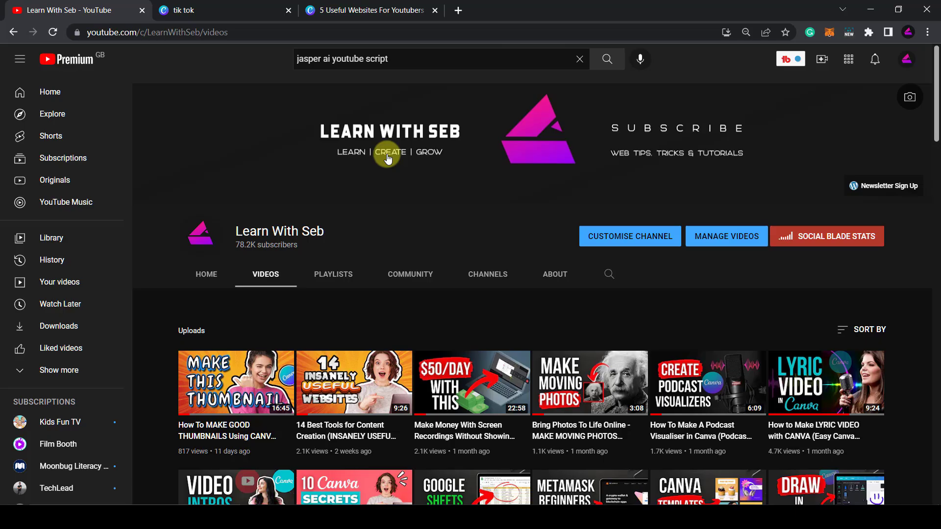
left_click(822, 59)
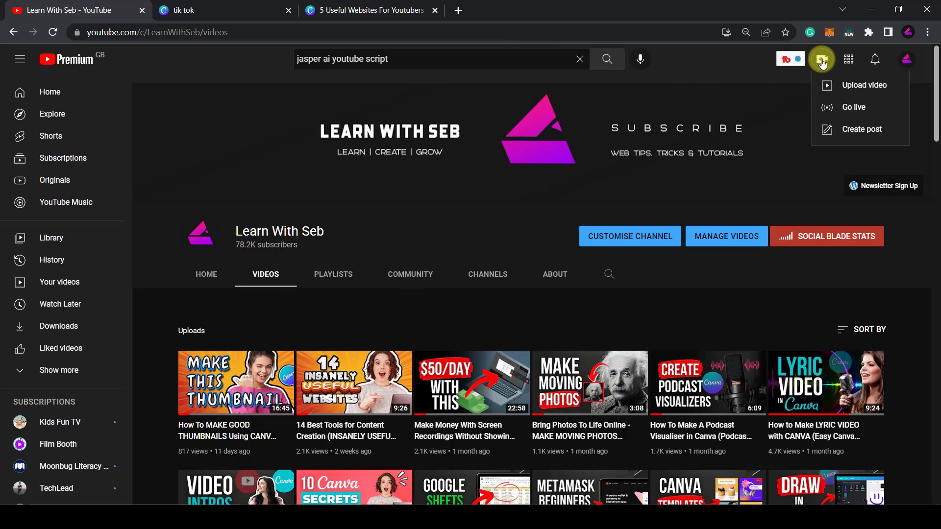
left_click(850, 91)
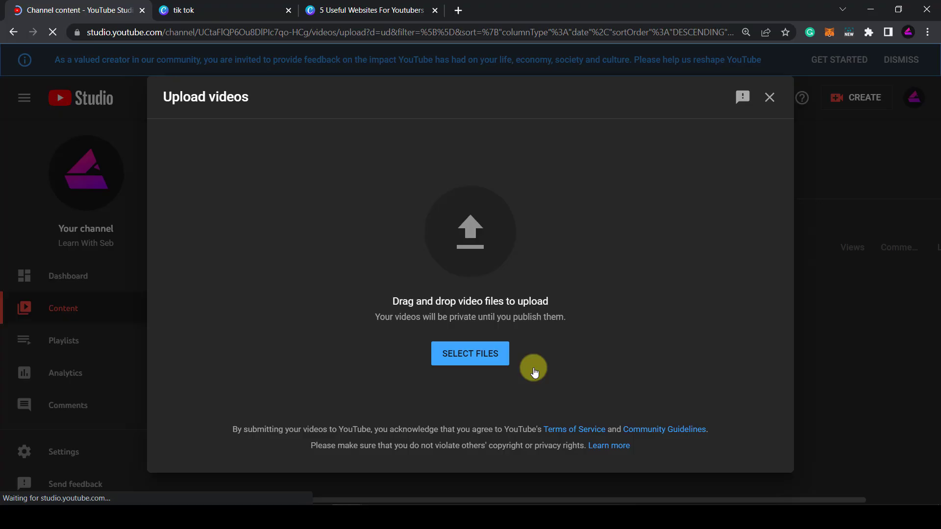
left_click(778, 103)
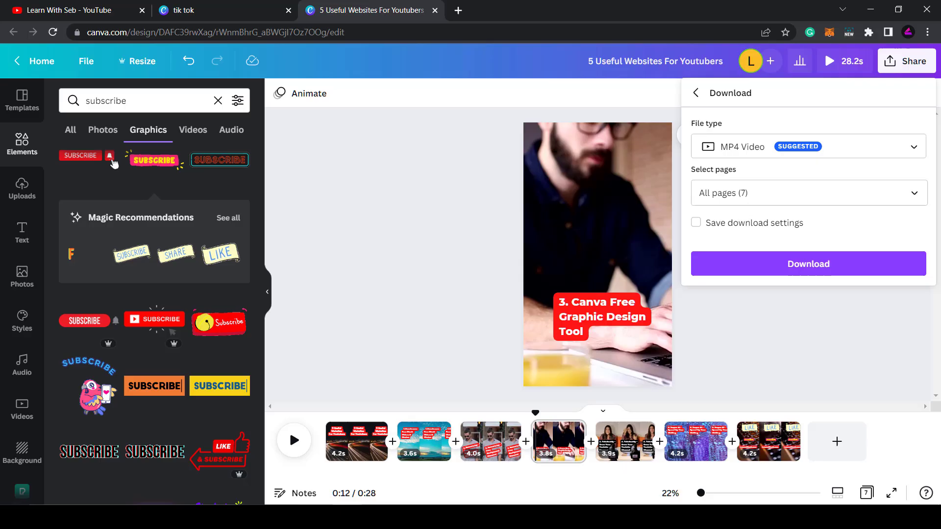
left_click(762, 411)
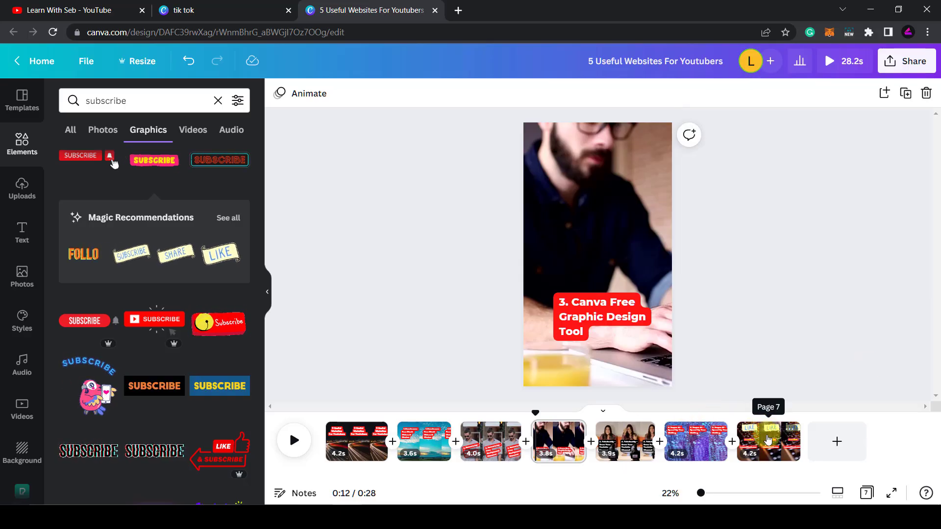
left_click(769, 443)
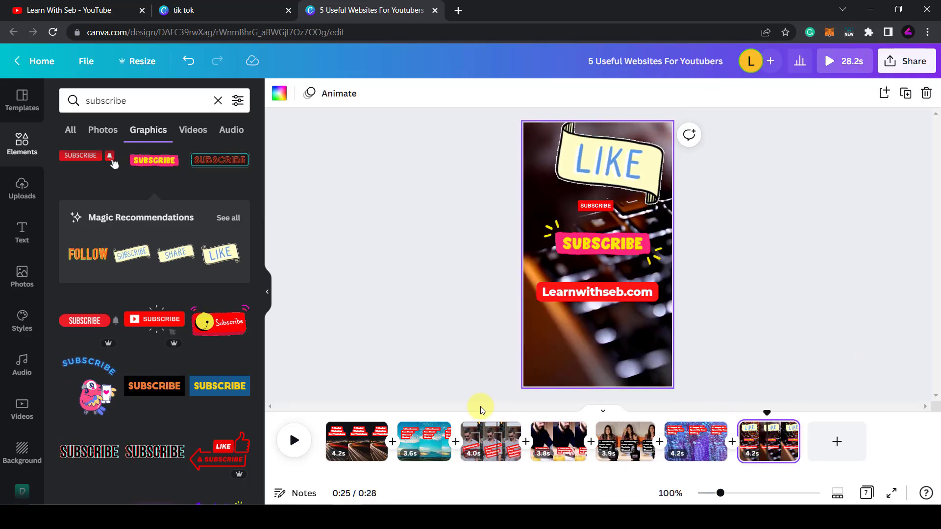